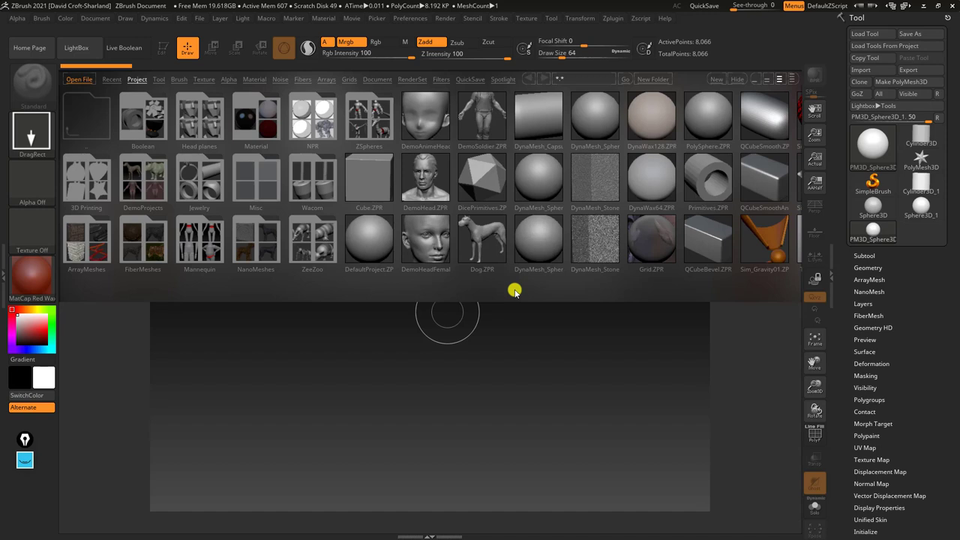
Choose the Sphere3D tool and draw a large sphere in the middle of the canvas.
{"action": "left_click", "coordinate": [486, 390]}
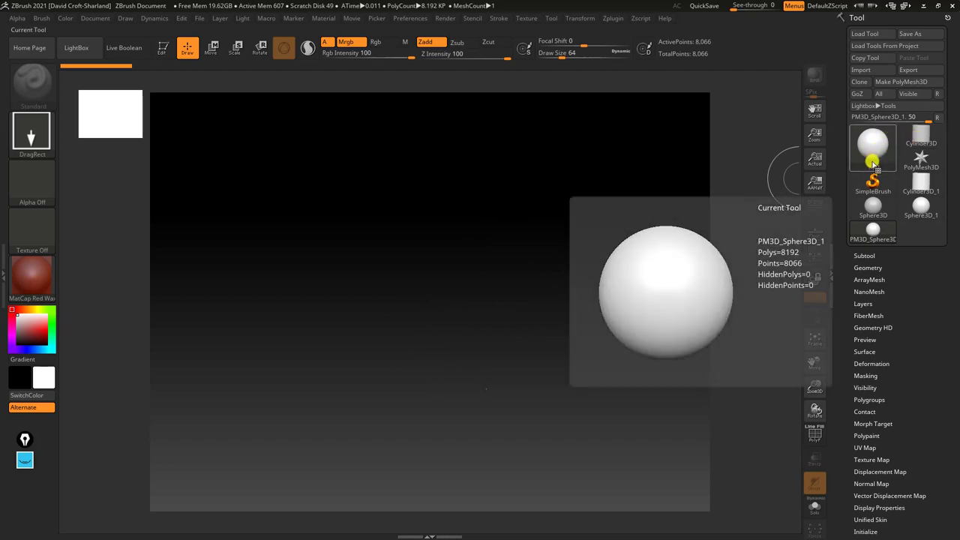
{"action": "left_click", "coordinate": [870, 150]}
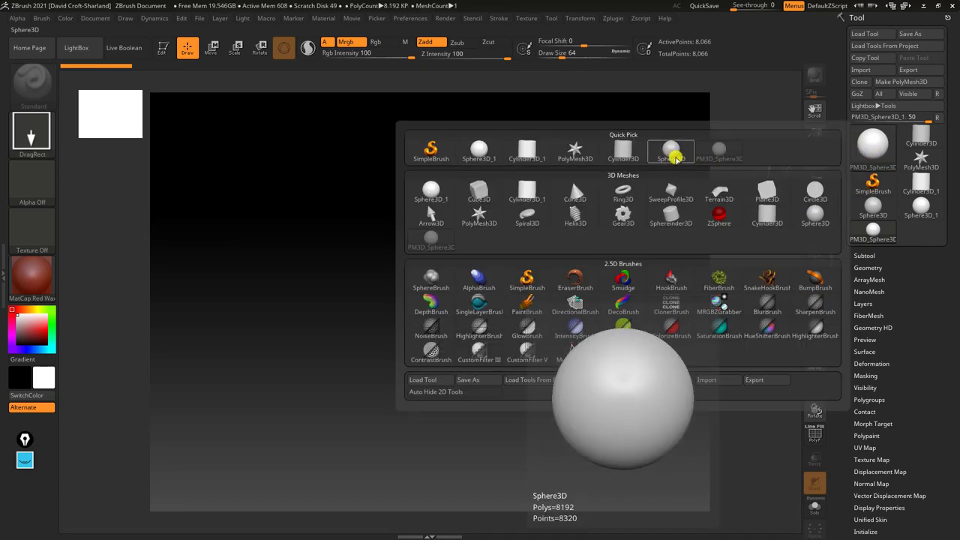
{"action": "left_click", "coordinate": [675, 158]}
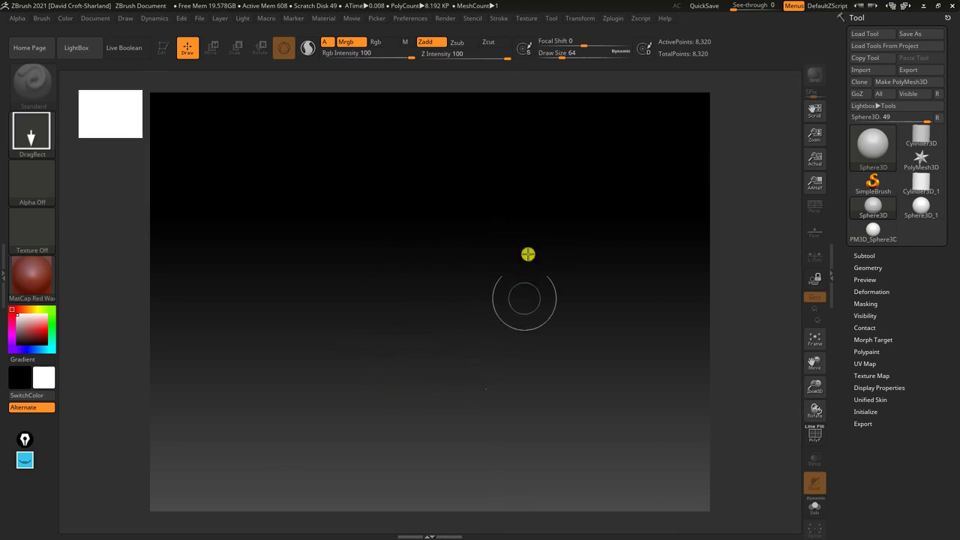
{"action": "left_click_drag", "start_coordinate": [429, 270], "coordinate": [428, 414]}
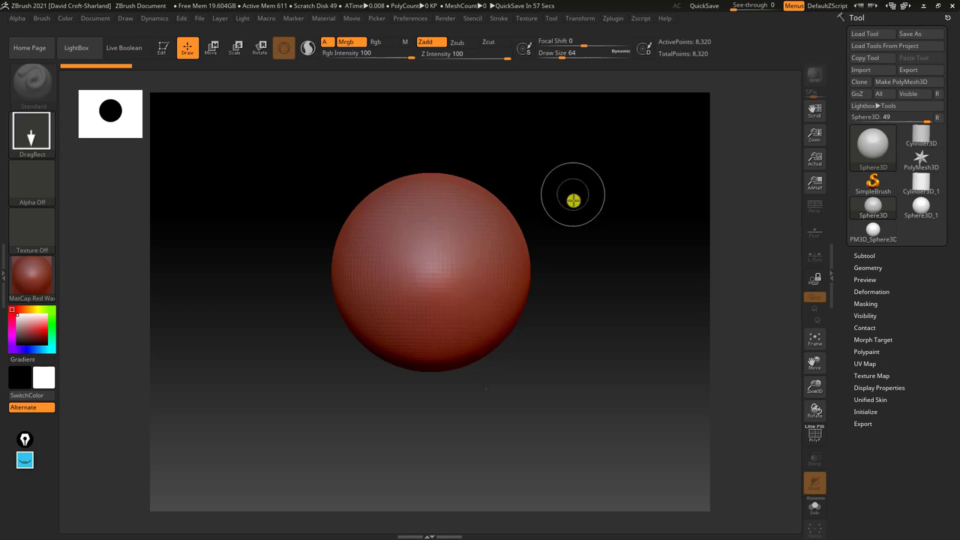
Draw eight smaller spheres around the large central sphere.
{"action": "left_click_drag", "start_coordinate": [572, 277], "coordinate": [579, 366]}
{"action": "left_click_drag", "start_coordinate": [284, 272], "coordinate": [323, 217]}
{"action": "left_click_drag", "start_coordinate": [318, 170], "coordinate": [321, 238]}
{"action": "left_click_drag", "start_coordinate": [335, 388], "coordinate": [335, 337]}
{"action": "left_click_drag", "start_coordinate": [458, 143], "coordinate": [460, 161]}
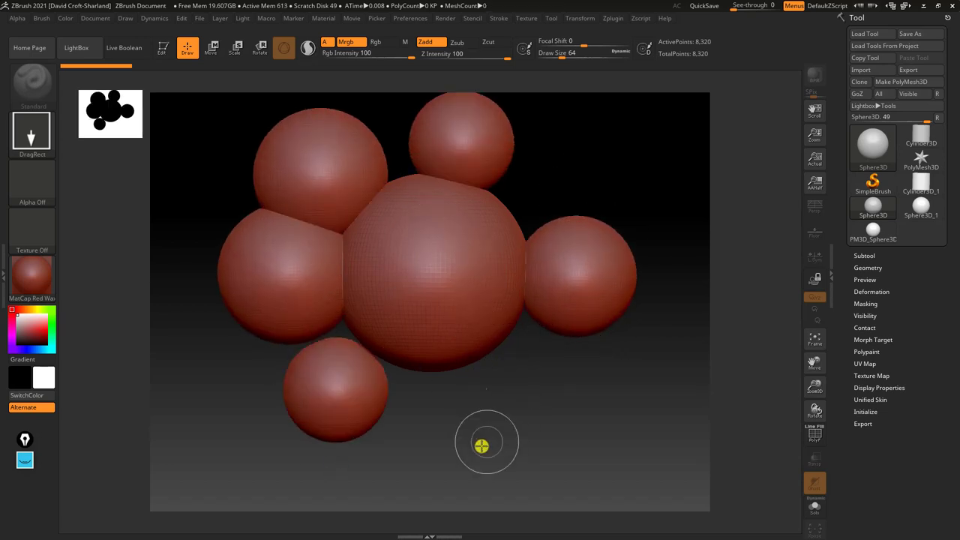
{"action": "left_click_drag", "start_coordinate": [459, 409], "coordinate": [472, 422]}
{"action": "left_click_drag", "start_coordinate": [538, 371], "coordinate": [543, 381]}
{"action": "left_click_drag", "start_coordinate": [546, 160], "coordinate": [553, 178]}
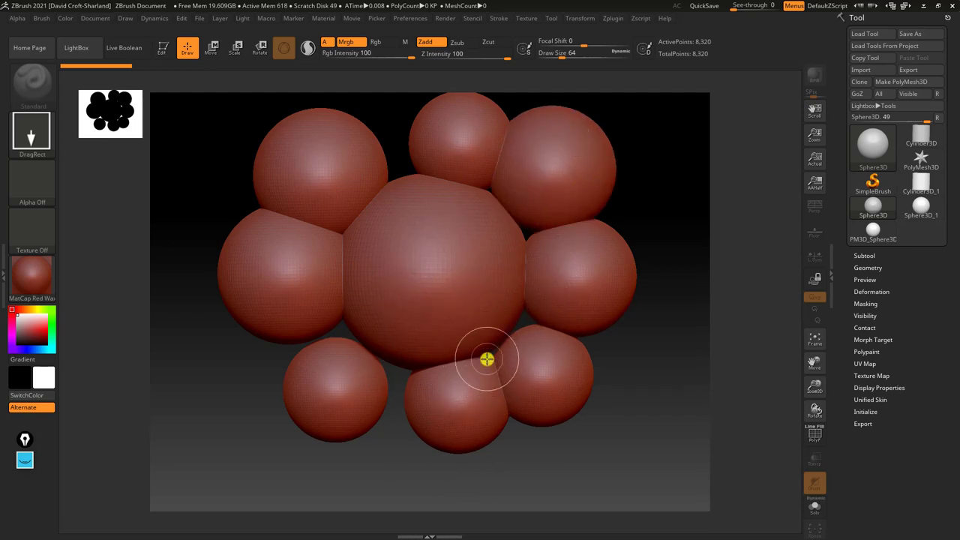
Clear all the spheres from the canvas and draw a single large centred sphere in Edit mode.
{"action": "key", "text": "ctrl"}
{"action": "key", "text": "ctrl+n"}
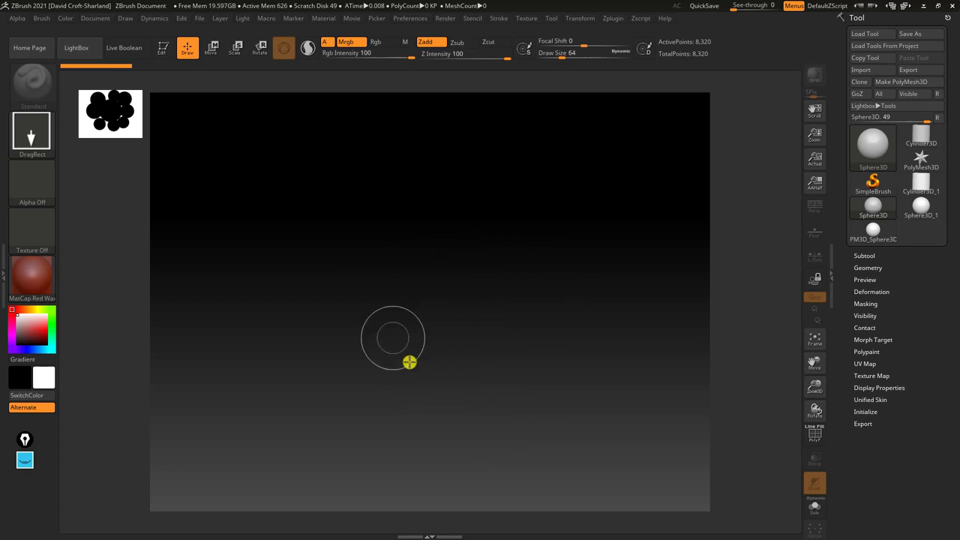
{"action": "left_click_drag", "start_coordinate": [435, 306], "coordinate": [442, 444]}
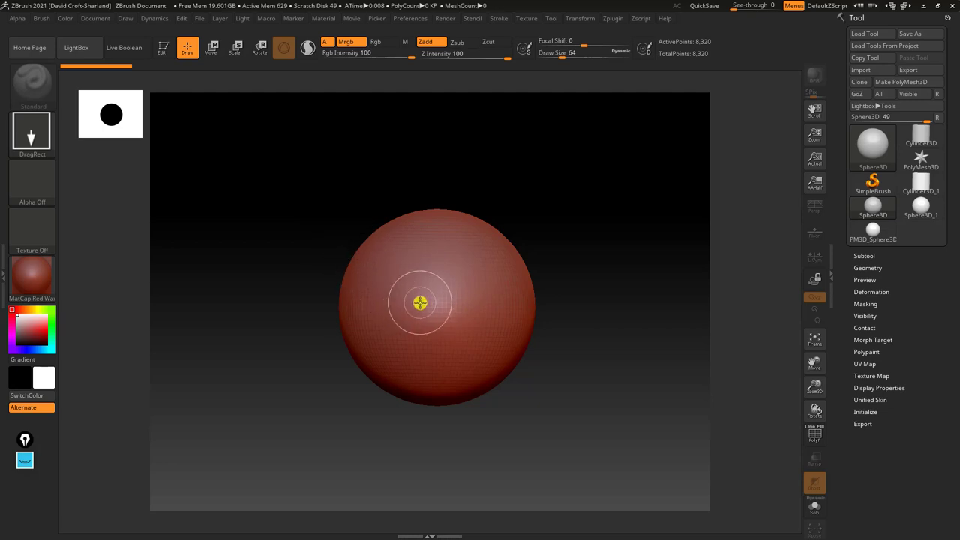
{"action": "key", "text": "t"}
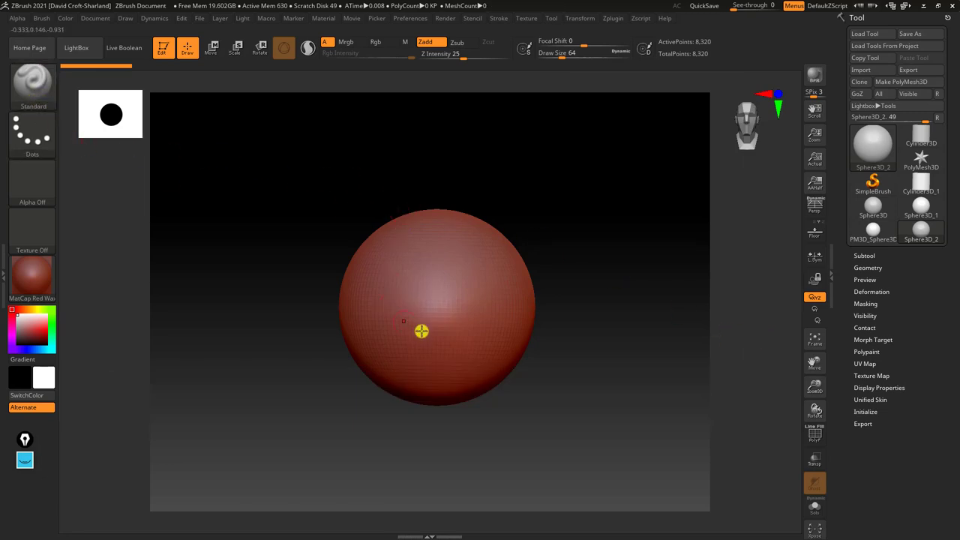
Convert the primitive sphere into a sculptable PolyMesh3D.
{"action": "left_click", "coordinate": [461, 272]}
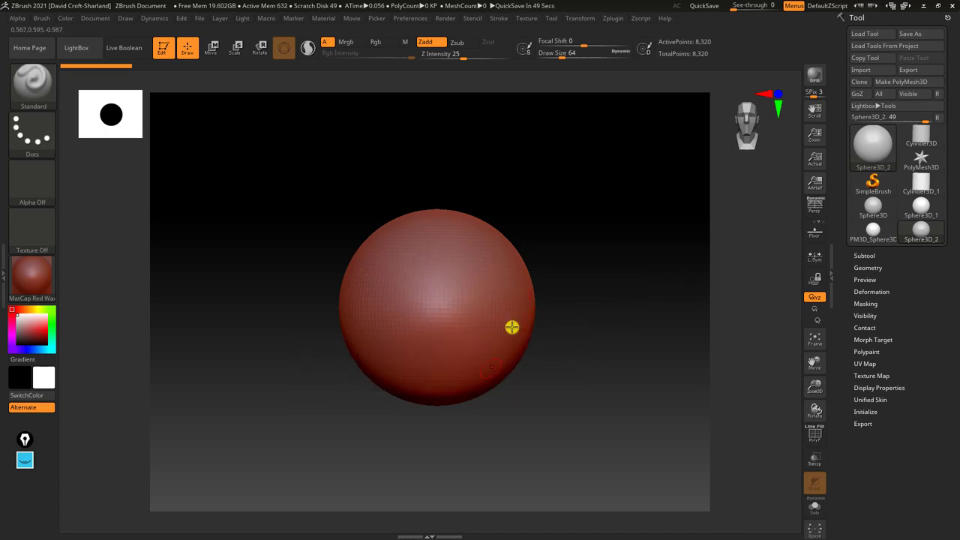
{"action": "left_click", "coordinate": [669, 206]}
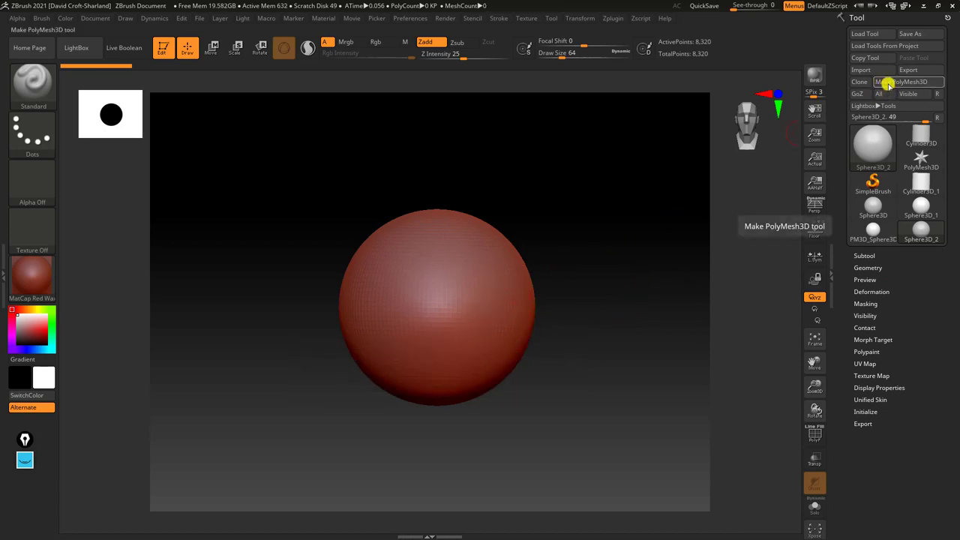
{"action": "left_click", "coordinate": [894, 81]}
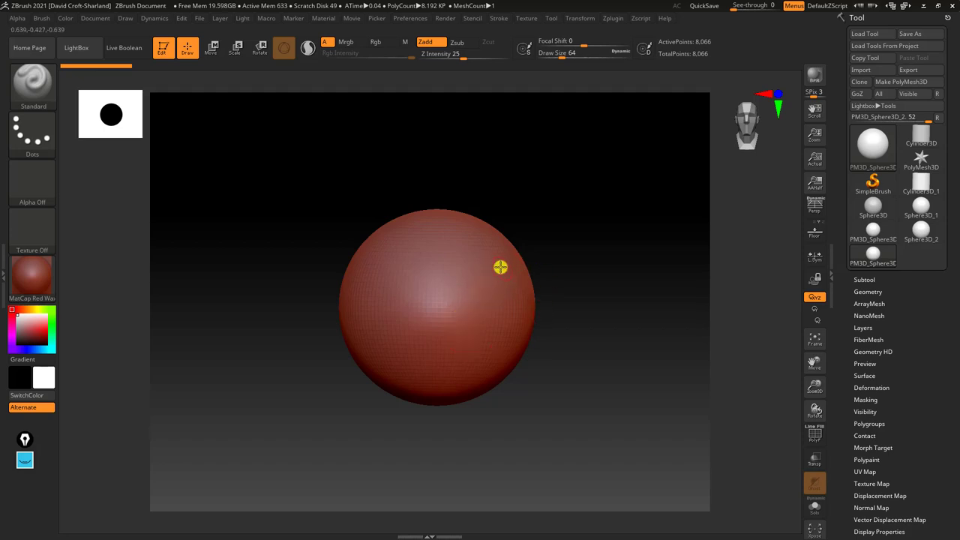
Sculpt a raised test patch on the sphere's front with the Standard brush and undo it.
{"action": "mouse_move", "coordinate": [436, 275]}
{"action": "left_mouse_down"}
{"action": "mouse_move", "coordinate": [438, 328]}
{"action": "mouse_move", "coordinate": [474, 272]}
{"action": "mouse_move", "coordinate": [413, 255]}
{"action": "mouse_move", "coordinate": [450, 347]}
{"action": "mouse_move", "coordinate": [454, 298]}
{"action": "left_mouse_up"}
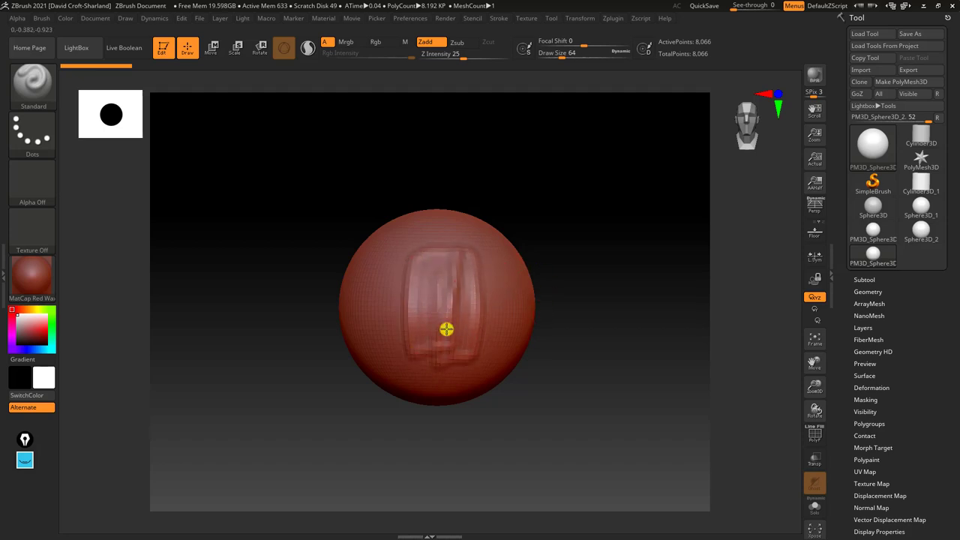
{"action": "mouse_move", "coordinate": [567, 302]}
{"action": "left_mouse_down"}
{"action": "mouse_move", "coordinate": [565, 358]}
{"action": "mouse_move", "coordinate": [510, 289]}
{"action": "left_mouse_up"}
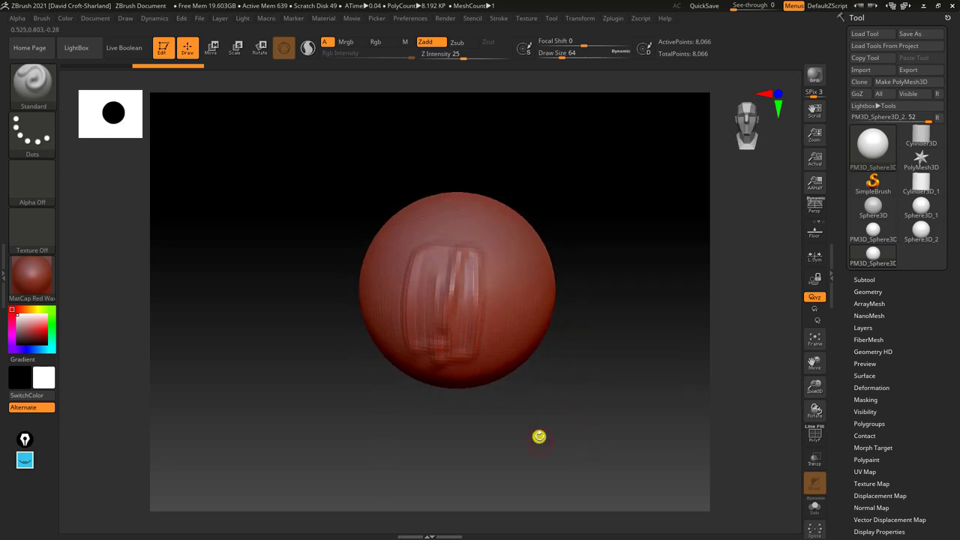
{"action": "left_click_drag", "start_coordinate": [540, 442], "coordinate": [534, 417]}
{"action": "key", "text": "ctrl+z"}
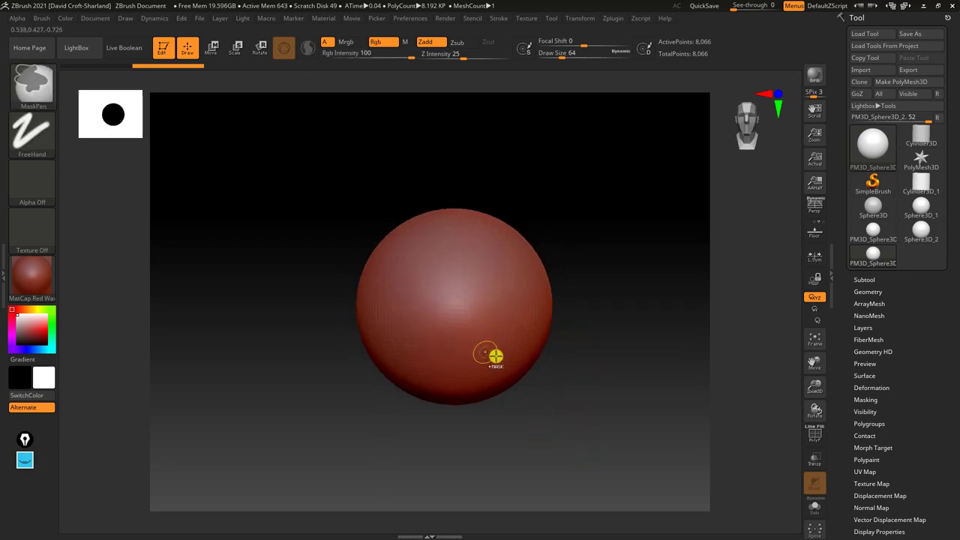
Sculpt a few short Standard brush strokes on the front of the sphere and undo them all.
{"action": "left_click", "coordinate": [567, 400]}
{"action": "mouse_move", "coordinate": [596, 350]}
{"action": "left_mouse_down", "text": "alt"}
{"action": "mouse_move", "coordinate": [597, 378]}
{"action": "mouse_move", "coordinate": [568, 394]}
{"action": "mouse_move", "coordinate": [604, 420]}
{"action": "mouse_move", "coordinate": [607, 439]}
{"action": "mouse_move", "coordinate": [547, 429]}
{"action": "mouse_move", "coordinate": [570, 407]}
{"action": "mouse_move", "coordinate": [583, 443]}
{"action": "mouse_move", "coordinate": [525, 401]}
{"action": "mouse_move", "coordinate": [565, 401]}
{"action": "left_mouse_up", "text": "alt"}
{"action": "left_click_drag", "start_coordinate": [443, 282], "coordinate": [475, 359]}
{"action": "left_click_drag", "start_coordinate": [596, 396], "coordinate": [544, 402]}
{"action": "mouse_move", "coordinate": [605, 468]}
{"action": "left_mouse_down", "text": "alt"}
{"action": "mouse_move", "coordinate": [554, 477]}
{"action": "mouse_move", "coordinate": [604, 457]}
{"action": "left_mouse_up", "text": "alt"}
{"action": "mouse_move", "coordinate": [417, 329]}
{"action": "left_mouse_down"}
{"action": "mouse_move", "coordinate": [412, 300]}
{"action": "mouse_move", "coordinate": [405, 308]}
{"action": "mouse_move", "coordinate": [425, 377]}
{"action": "mouse_move", "coordinate": [430, 334]}
{"action": "left_mouse_up"}
{"action": "left_click_drag", "start_coordinate": [531, 405], "coordinate": [561, 404]}
{"action": "key", "text": "ctrl+z"}
{"action": "key", "text": "ctrl+z"}
{"action": "key", "text": "ctrl+z"}
{"action": "key", "text": "ctrl+z"}
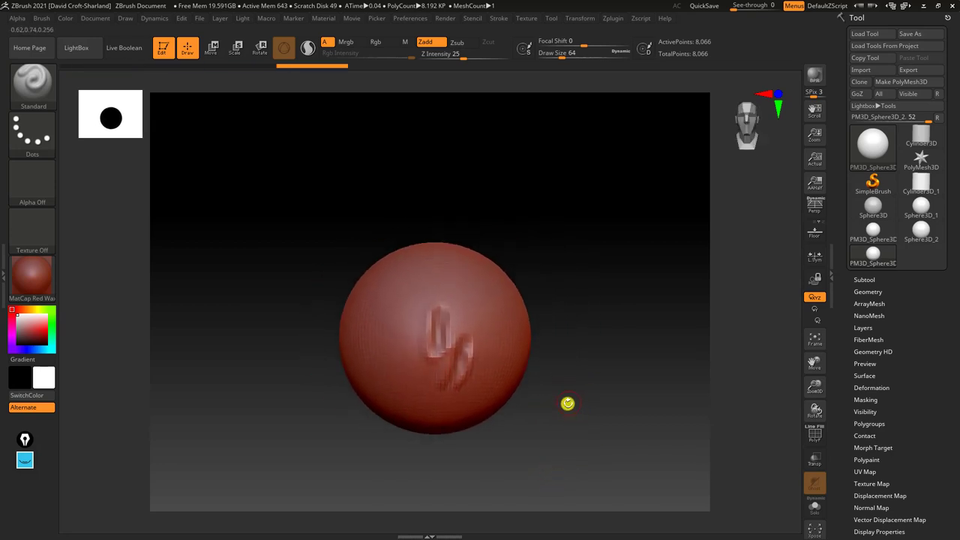
Sculpt two thin vertical ridges on the sphere's front with the Standard brush at Z Intensity 25.
{"action": "mouse_move", "coordinate": [552, 235]}
{"action": "left_mouse_down"}
{"action": "mouse_move", "coordinate": [615, 302]}
{"action": "mouse_move", "coordinate": [631, 280]}
{"action": "left_mouse_up"}
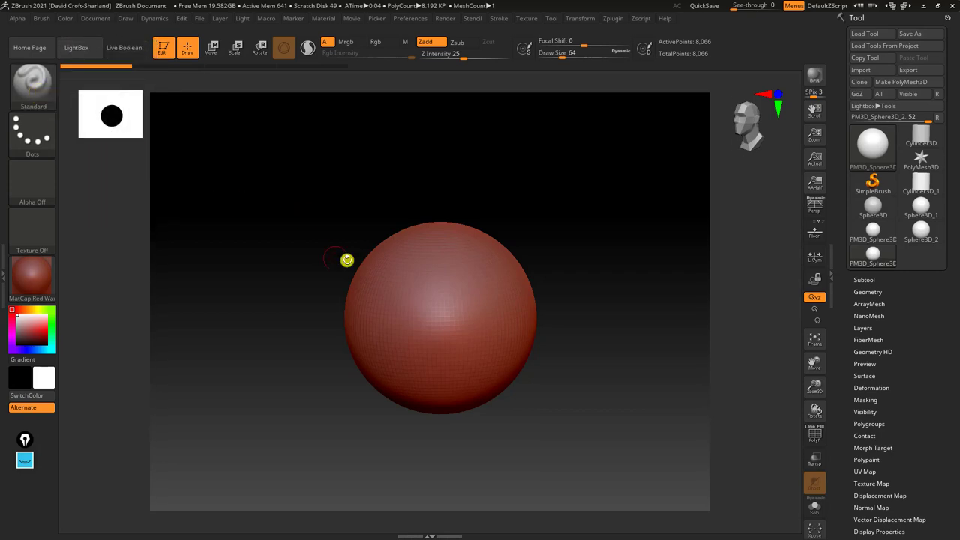
{"action": "left_click_drag", "start_coordinate": [441, 302], "coordinate": [448, 379]}
{"action": "mouse_move", "coordinate": [540, 408]}
{"action": "left_mouse_down"}
{"action": "mouse_move", "coordinate": [529, 424]}
{"action": "mouse_move", "coordinate": [477, 411]}
{"action": "left_mouse_up"}
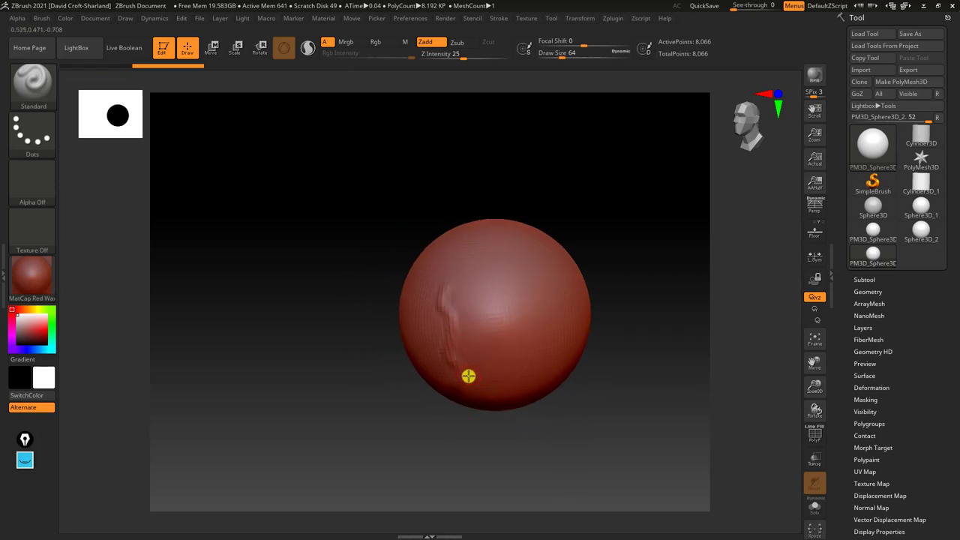
{"action": "left_click_drag", "start_coordinate": [478, 293], "coordinate": [492, 378]}
{"action": "left_click_drag", "start_coordinate": [521, 461], "coordinate": [506, 404]}
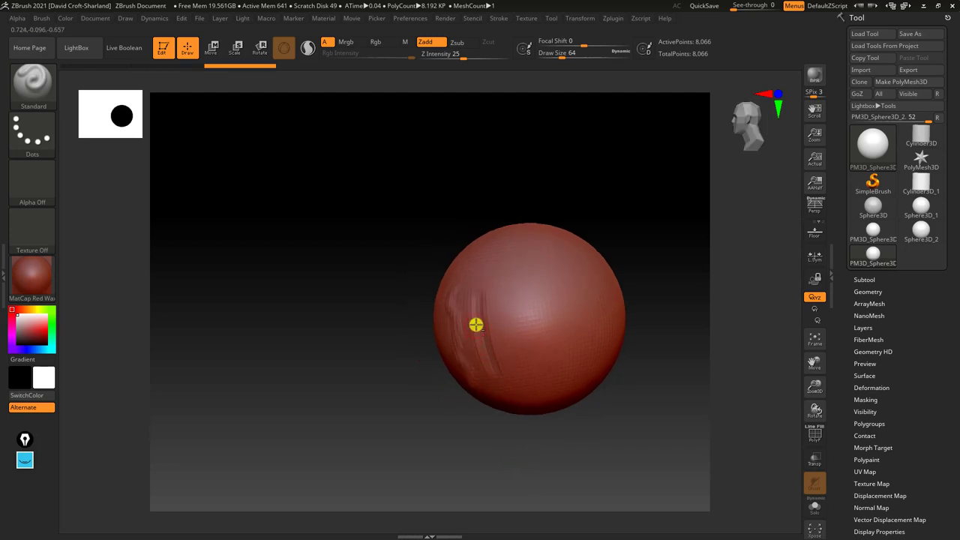
{"action": "left_click_drag", "start_coordinate": [467, 431], "coordinate": [475, 444]}
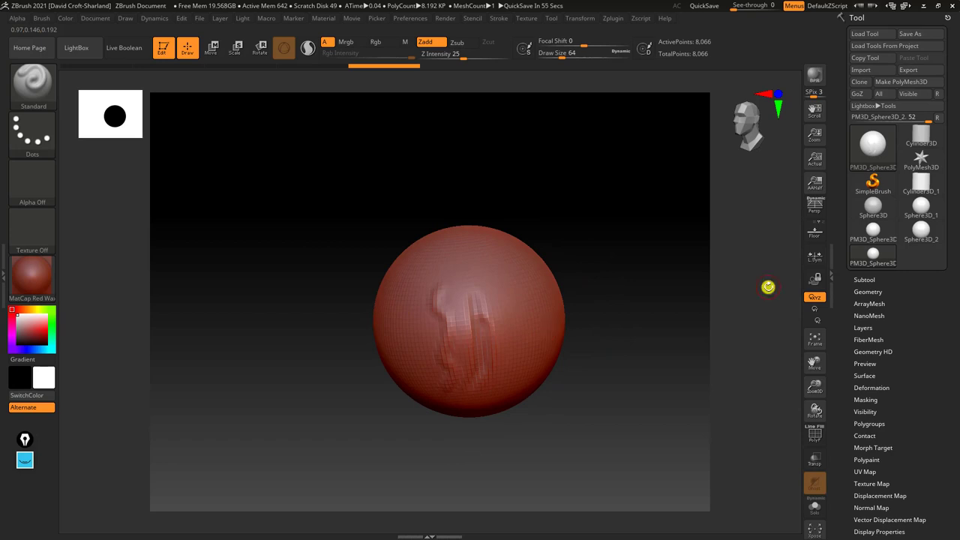
{"action": "left_click_drag", "start_coordinate": [599, 359], "coordinate": [591, 347]}
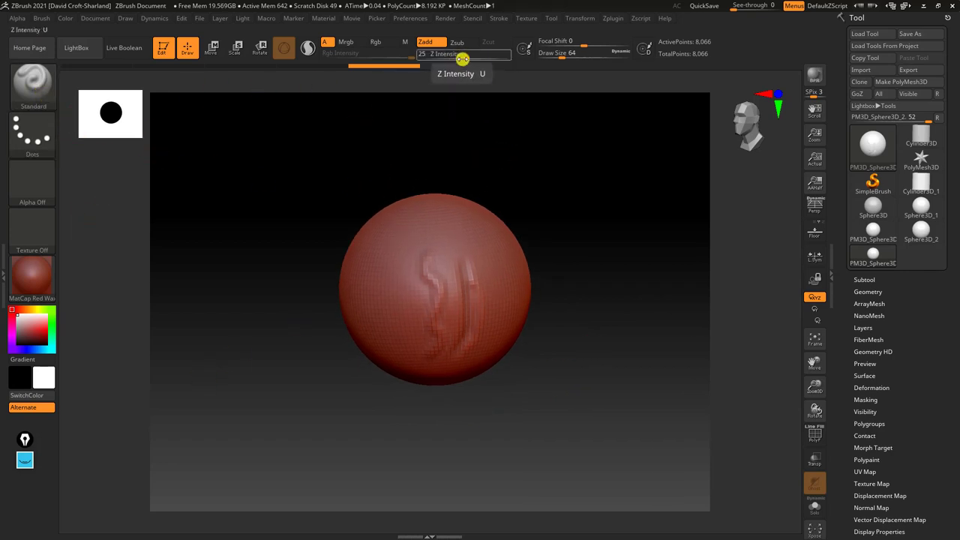
Set the Z Intensity to 55 and sculpt more vertical ridges on the side of the sphere.
{"action": "left_click_drag", "start_coordinate": [462, 56], "coordinate": [486, 57]}
{"action": "left_click_drag", "start_coordinate": [585, 289], "coordinate": [548, 307]}
{"action": "left_click_drag", "start_coordinate": [504, 237], "coordinate": [517, 344]}
{"action": "left_click_drag", "start_coordinate": [578, 342], "coordinate": [554, 297]}
{"action": "mouse_move", "coordinate": [535, 252]}
{"action": "left_mouse_down"}
{"action": "mouse_move", "coordinate": [552, 301]}
{"action": "mouse_move", "coordinate": [562, 259]}
{"action": "left_mouse_up"}
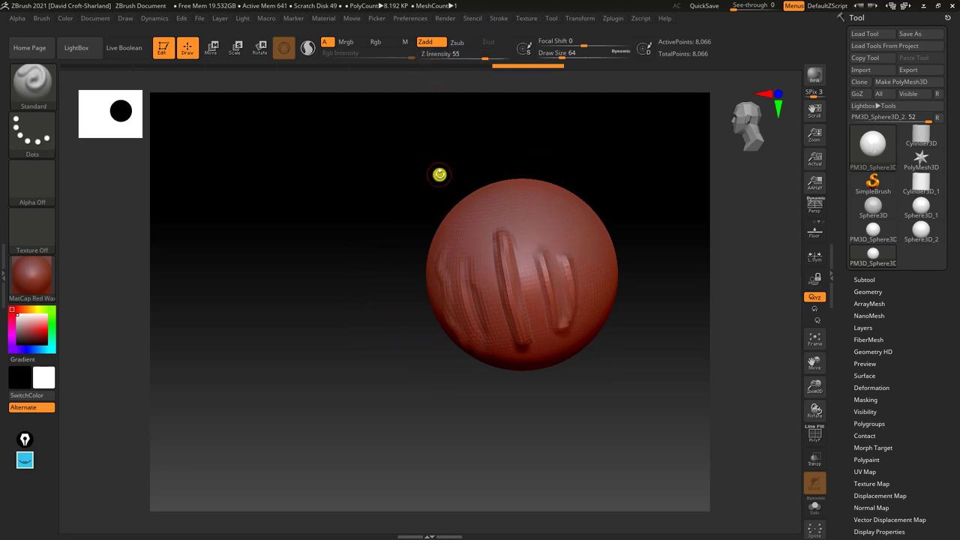
{"action": "left_click_drag", "start_coordinate": [437, 175], "coordinate": [523, 333]}
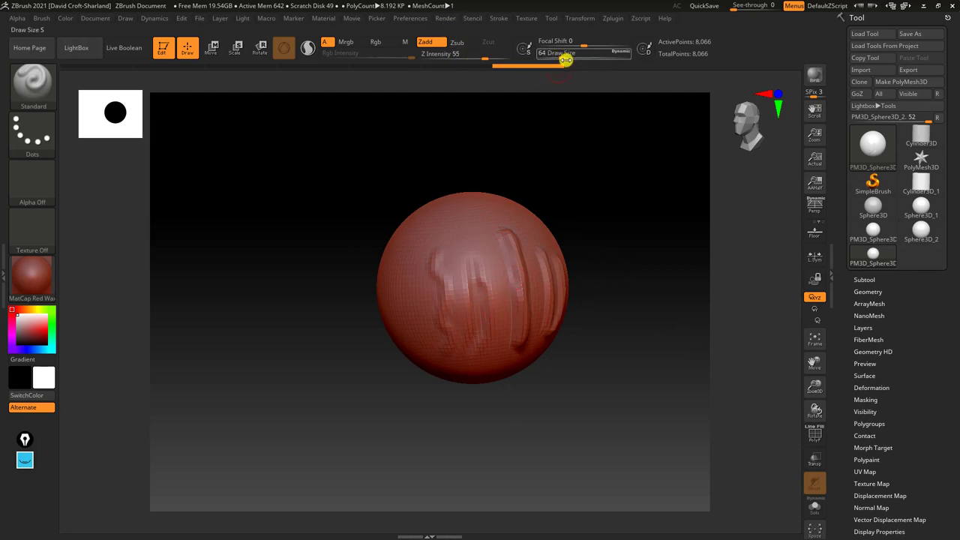
Set the Draw Size to 207 and sculpt broad vertical ridges across the front of the sphere.
{"action": "left_click_drag", "start_coordinate": [563, 56], "coordinate": [584, 57]}
{"action": "left_click_drag", "start_coordinate": [452, 250], "coordinate": [465, 338]}
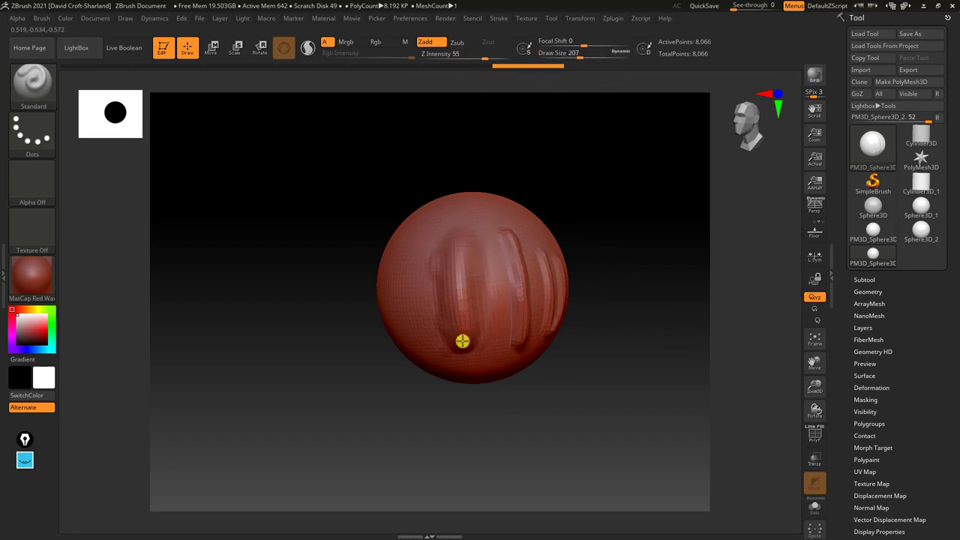
{"action": "right_click_drag", "start_coordinate": [461, 334], "coordinate": [440, 308], "text": "shift"}
{"action": "mouse_move", "coordinate": [405, 251]}
{"action": "left_mouse_down"}
{"action": "mouse_move", "coordinate": [403, 342]}
{"action": "mouse_move", "coordinate": [430, 354]}
{"action": "left_mouse_up"}
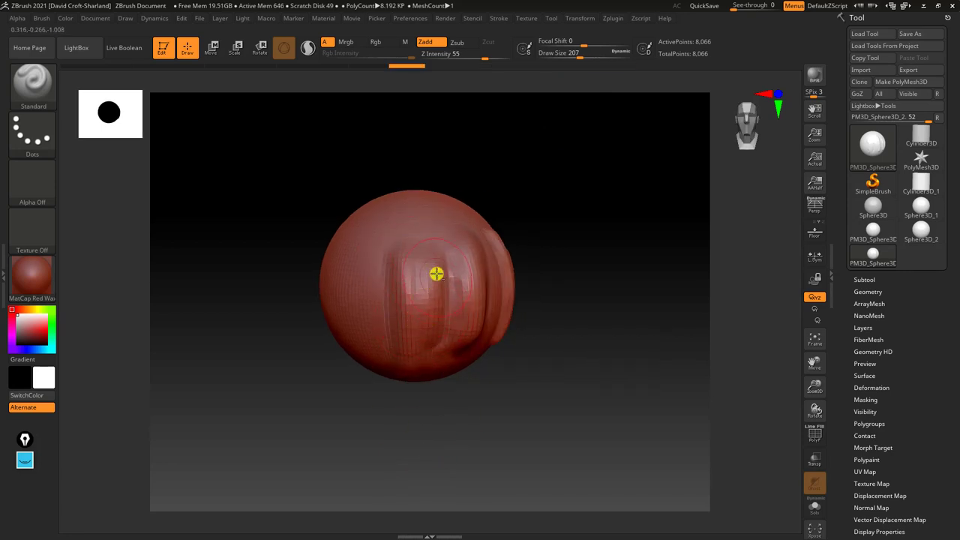
{"action": "left_click_drag", "start_coordinate": [422, 247], "coordinate": [443, 334]}
{"action": "mouse_move", "coordinate": [660, 358]}
{"action": "left_mouse_down"}
{"action": "mouse_move", "coordinate": [603, 358]}
{"action": "mouse_move", "coordinate": [581, 335]}
{"action": "left_mouse_up"}
{"action": "left_click_drag", "start_coordinate": [612, 305], "coordinate": [525, 257]}
Set the Standard brush's Draw Size to 355 using the quick settings at the pointer.
{"action": "key", "text": "space"}
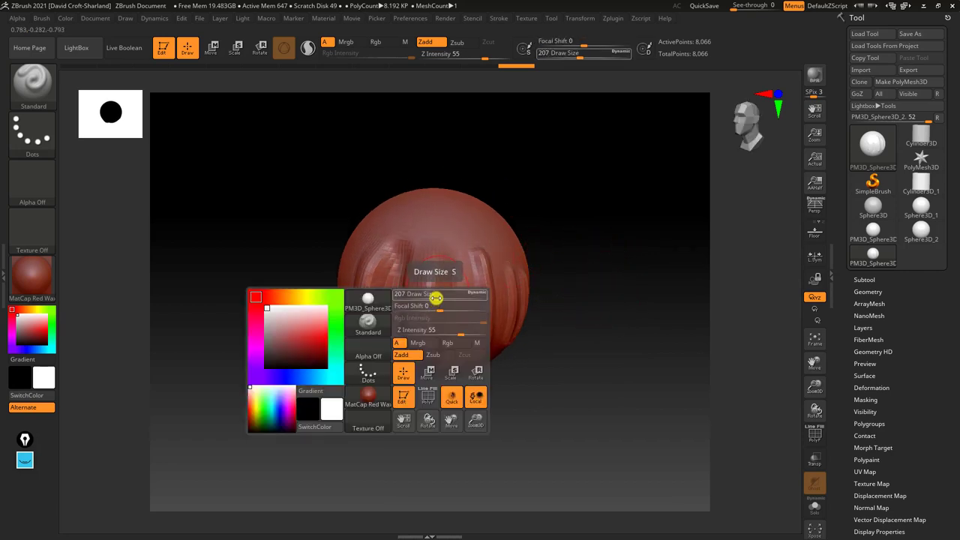
{"action": "key", "text": "space"}
{"action": "key", "text": "space"}
{"action": "key", "text": "space"}
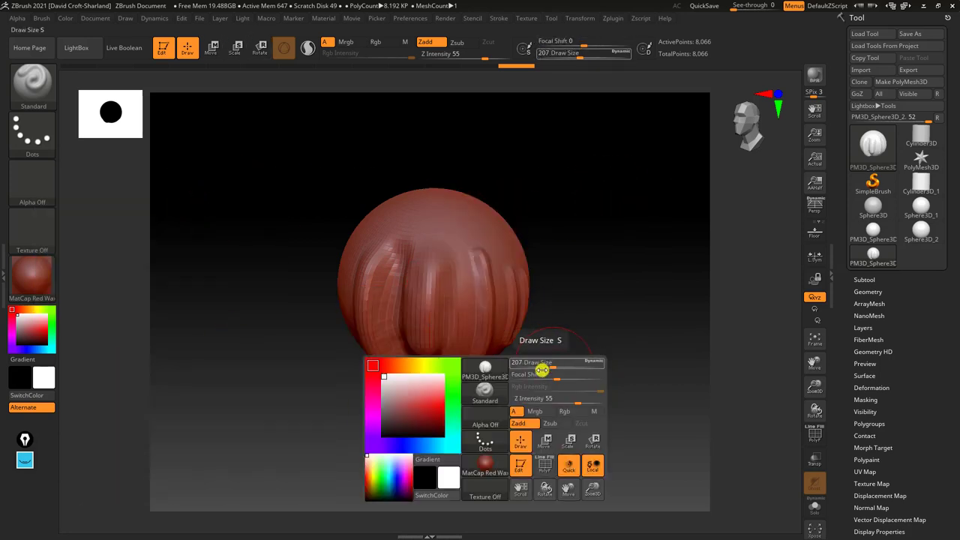
{"action": "mouse_move", "coordinate": [592, 309]}
{"action": "left_mouse_down"}
{"action": "mouse_move", "coordinate": [578, 333]}
{"action": "mouse_move", "coordinate": [560, 337]}
{"action": "left_mouse_up"}
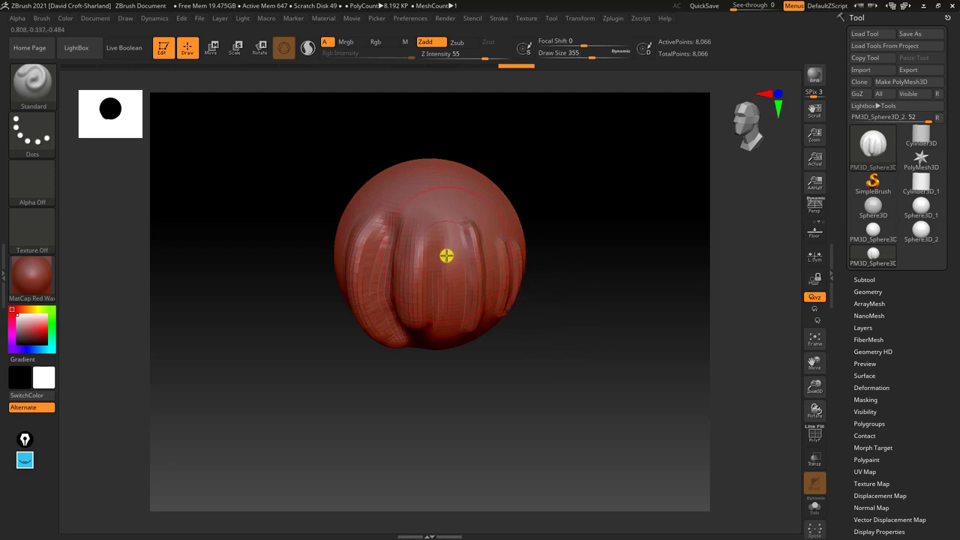
Step the Draw Size down to 95 and back up to 227.
{"action": "key", "text": "bracketleft"}
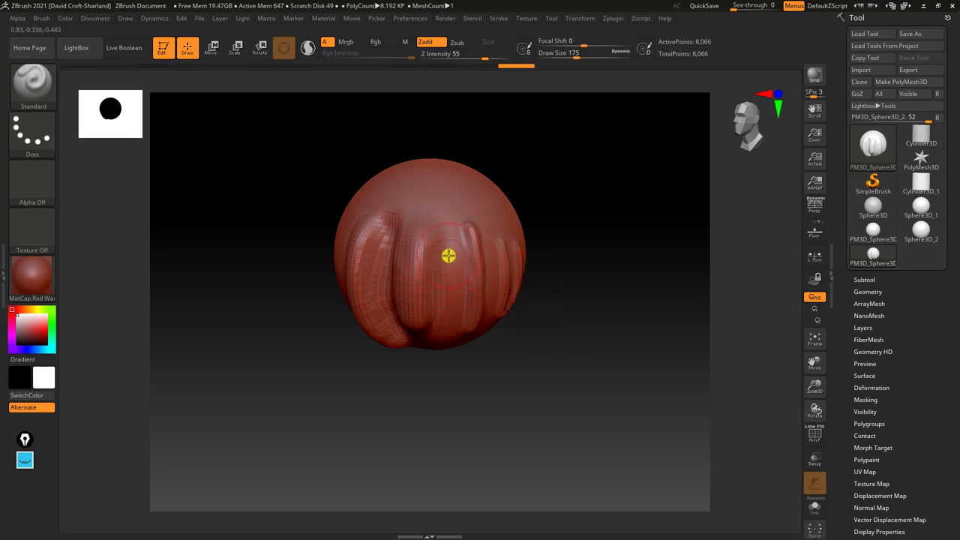
{"action": "key", "text": "bracketleft"}
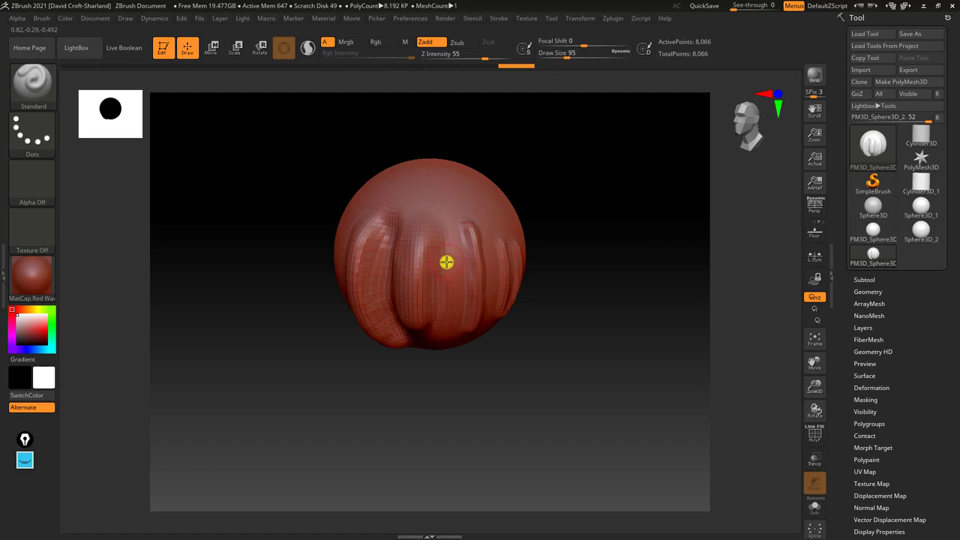
{"action": "key", "text": "bracketright"}
{"action": "key", "text": "bracketright"}
{"action": "key", "text": "bracketright"}
{"action": "key", "text": "bracketright"}
{"action": "mouse_move", "coordinate": [366, 353]}
{"action": "left_mouse_down"}
{"action": "mouse_move", "coordinate": [355, 358]}
{"action": "mouse_move", "coordinate": [370, 348]}
{"action": "mouse_move", "coordinate": [360, 377]}
{"action": "mouse_move", "coordinate": [372, 381]}
{"action": "mouse_move", "coordinate": [420, 360]}
{"action": "mouse_move", "coordinate": [400, 429]}
{"action": "left_mouse_up"}
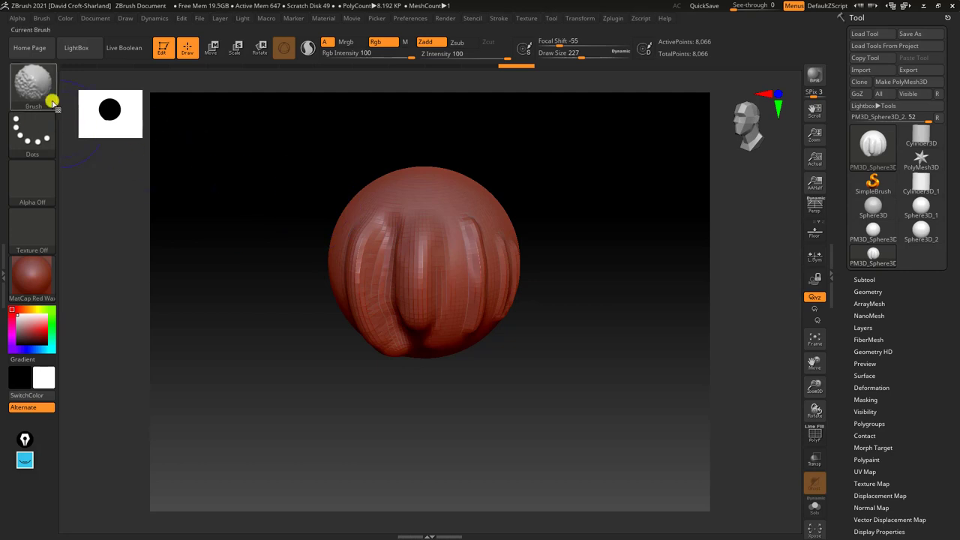
Smooth the sculpted ridges across the sphere with the Smooth brush at Draw Size 227.
{"action": "key", "text": "shift"}
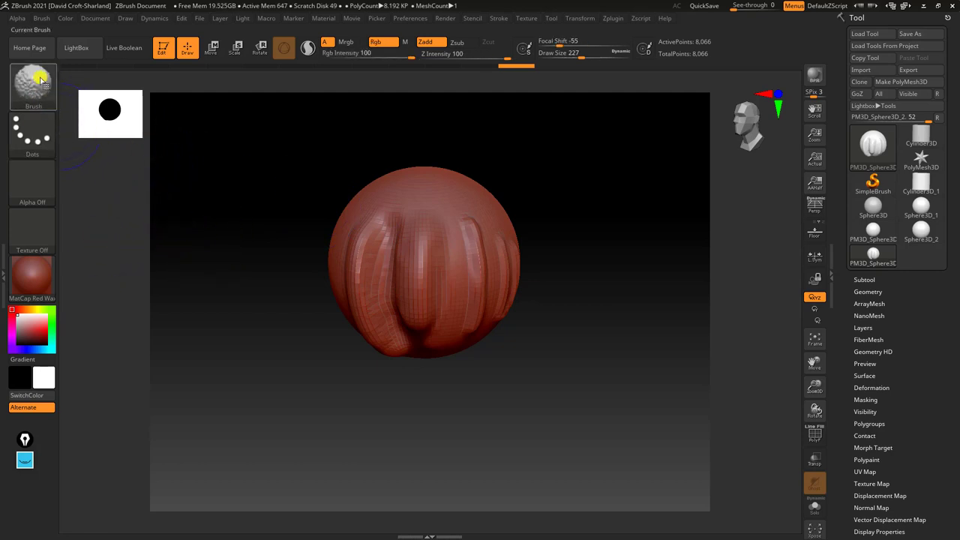
{"action": "mouse_move", "coordinate": [469, 304]}
{"action": "left_mouse_down", "text": "shift"}
{"action": "mouse_move", "coordinate": [472, 214]}
{"action": "mouse_move", "coordinate": [480, 251]}
{"action": "left_mouse_up", "text": "shift"}
{"action": "left_click_drag", "start_coordinate": [546, 353], "coordinate": [545, 346]}
{"action": "left_click_drag", "start_coordinate": [557, 426], "coordinate": [539, 411], "text": "alt"}
{"action": "mouse_move", "coordinate": [463, 244]}
{"action": "left_mouse_down", "text": "shift"}
{"action": "mouse_move", "coordinate": [472, 328]}
{"action": "mouse_move", "coordinate": [394, 315]}
{"action": "mouse_move", "coordinate": [354, 241]}
{"action": "mouse_move", "coordinate": [352, 314]}
{"action": "left_mouse_up", "text": "shift"}
{"action": "left_click_drag", "start_coordinate": [335, 418], "coordinate": [388, 420]}
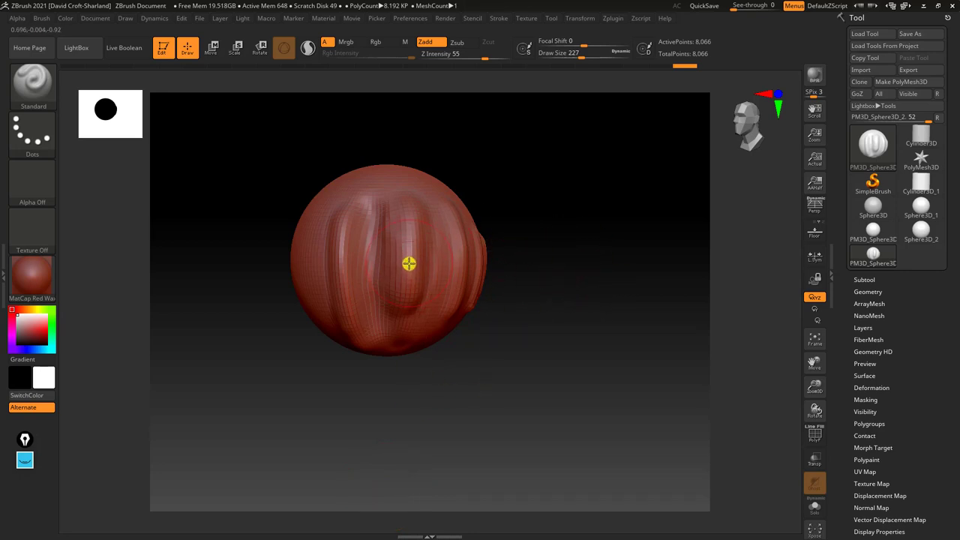
Set the brush's Draw Size to 87 using the quick settings at the pointer.
{"action": "key", "text": "space"}
{"action": "left_click_drag", "start_coordinate": [409, 265], "coordinate": [396, 271]}
{"action": "key", "text": "shift"}
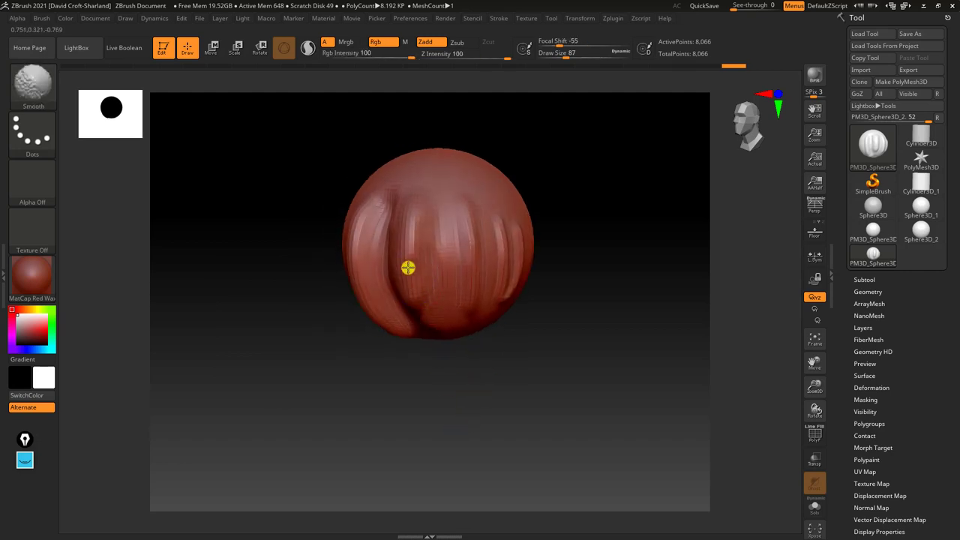
{"action": "mouse_move", "coordinate": [551, 366]}
{"action": "left_mouse_down", "text": "alt"}
{"action": "mouse_move", "coordinate": [535, 427]}
{"action": "mouse_move", "coordinate": [546, 400]}
{"action": "left_mouse_up", "text": "alt"}
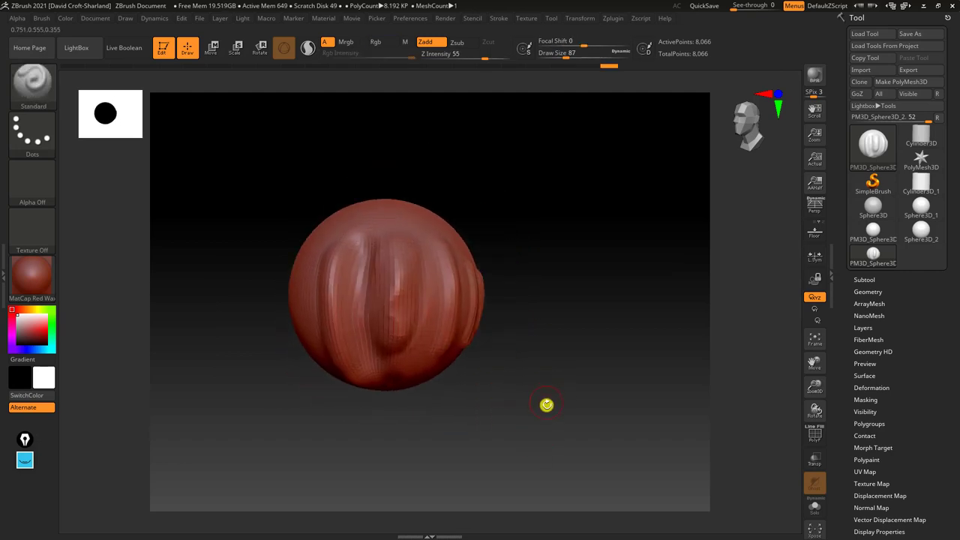
Step back through the undo history to the sphere with only the early wavy stroke and vertical ridges.
{"action": "mouse_move", "coordinate": [608, 66]}
{"action": "left_mouse_down"}
{"action": "mouse_move", "coordinate": [435, 79]}
{"action": "mouse_move", "coordinate": [140, 68]}
{"action": "mouse_move", "coordinate": [373, 71]}
{"action": "left_mouse_up"}
{"action": "mouse_move", "coordinate": [444, 70]}
{"action": "left_mouse_down"}
{"action": "mouse_move", "coordinate": [593, 75]}
{"action": "mouse_move", "coordinate": [338, 50]}
{"action": "mouse_move", "coordinate": [143, 66]}
{"action": "mouse_move", "coordinate": [602, 75]}
{"action": "mouse_move", "coordinate": [564, 85]}
{"action": "mouse_move", "coordinate": [431, 65]}
{"action": "mouse_move", "coordinate": [103, 65]}
{"action": "left_mouse_up"}
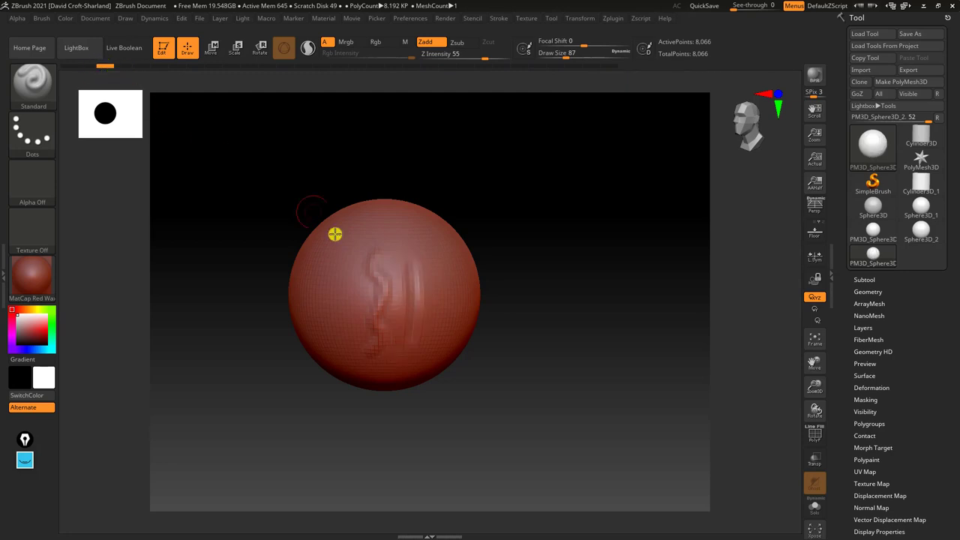
Change the sphere's material from the red wax to BasicMaterial.
{"action": "mouse_move", "coordinate": [523, 354]}
{"action": "left_mouse_down", "text": "alt"}
{"action": "mouse_move", "coordinate": [588, 338]}
{"action": "mouse_move", "coordinate": [596, 381]}
{"action": "left_mouse_up", "text": "alt"}
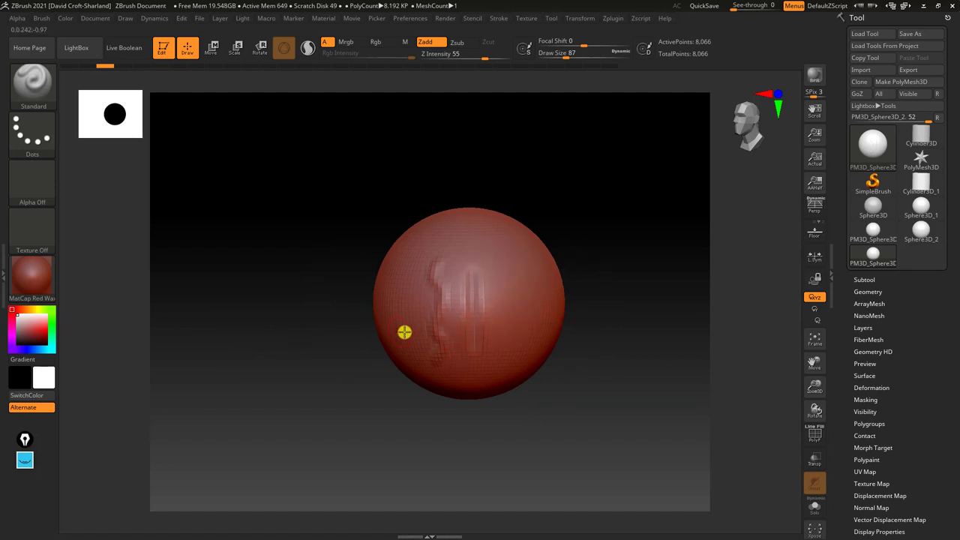
{"action": "left_click", "coordinate": [33, 282]}
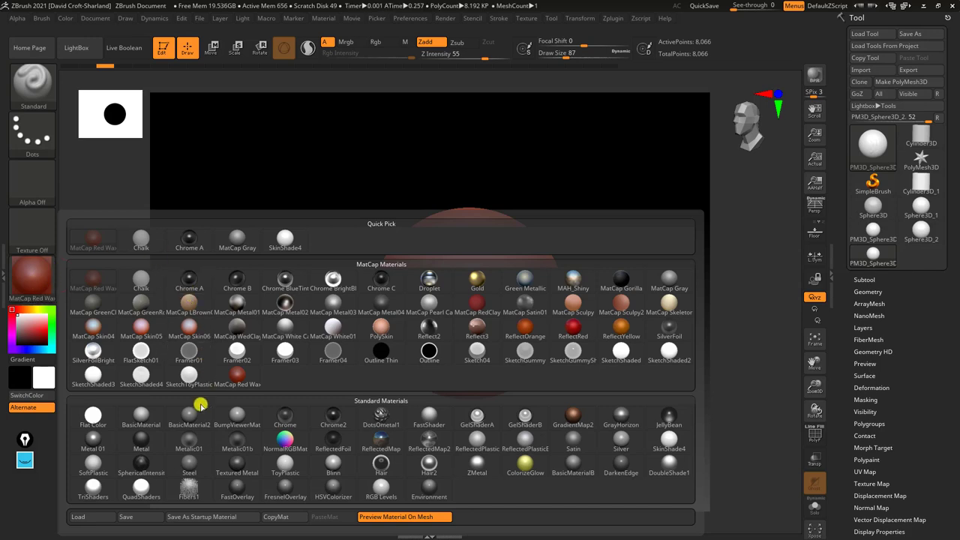
{"action": "left_click", "coordinate": [142, 415]}
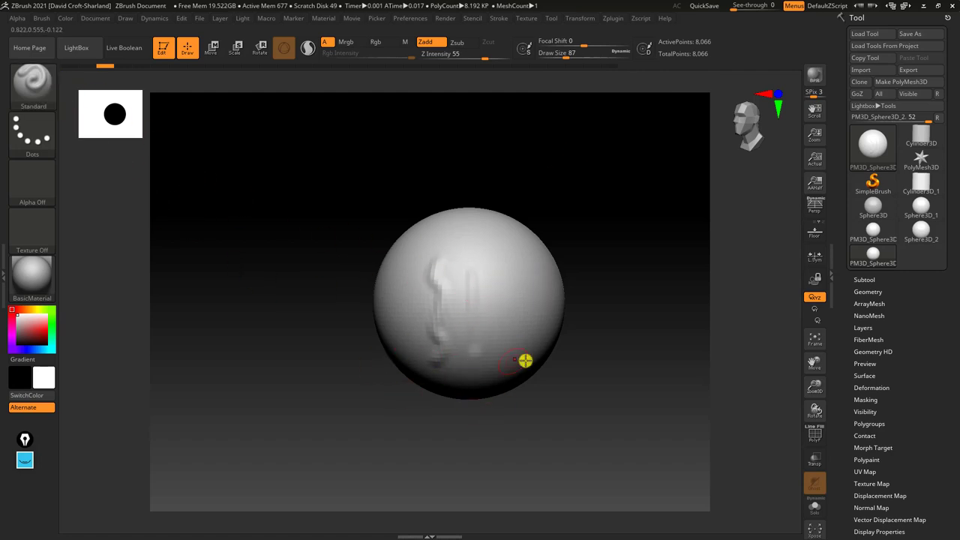
{"action": "left_click_drag", "start_coordinate": [606, 360], "coordinate": [600, 367]}
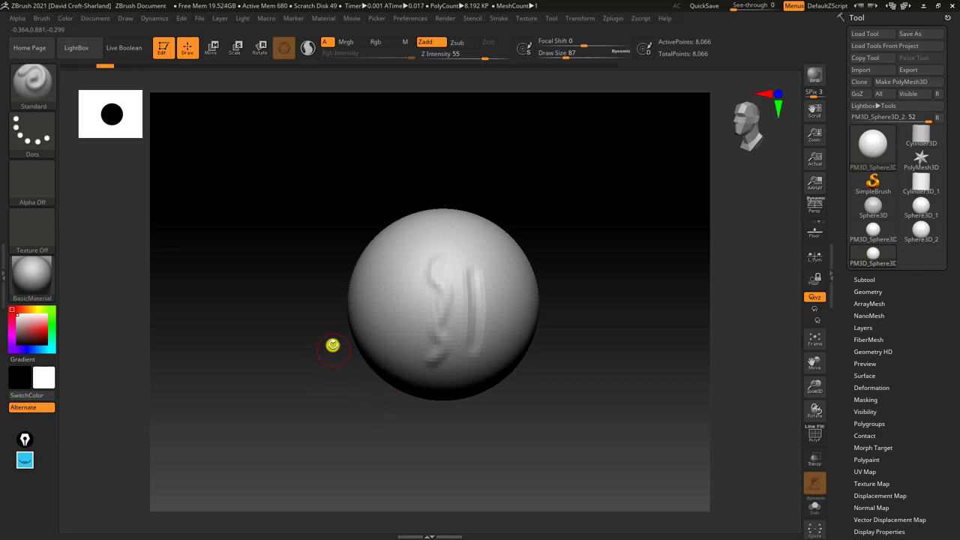
Choose the Clay brush and sculpt small strokes beside the existing ridges on the sphere.
{"action": "left_click", "coordinate": [34, 90]}
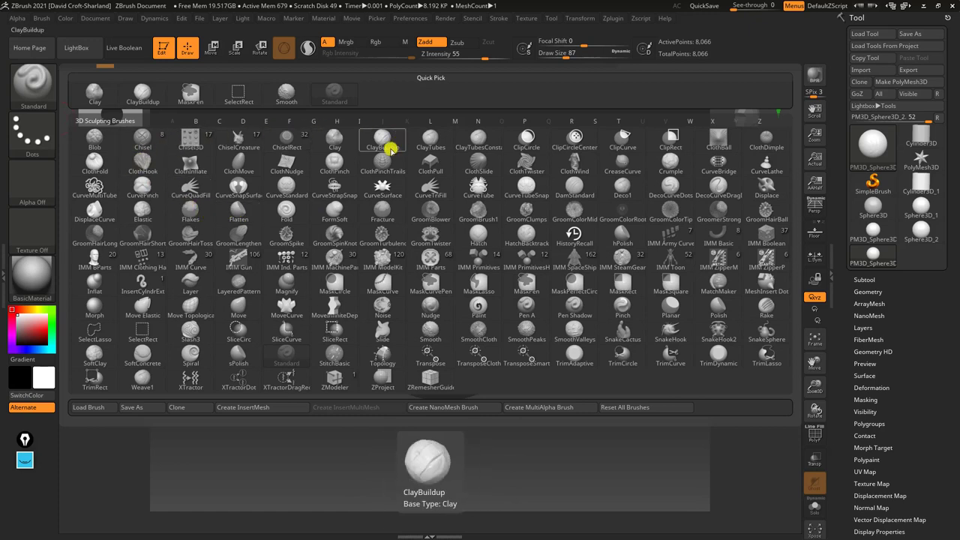
{"action": "left_click", "coordinate": [335, 144]}
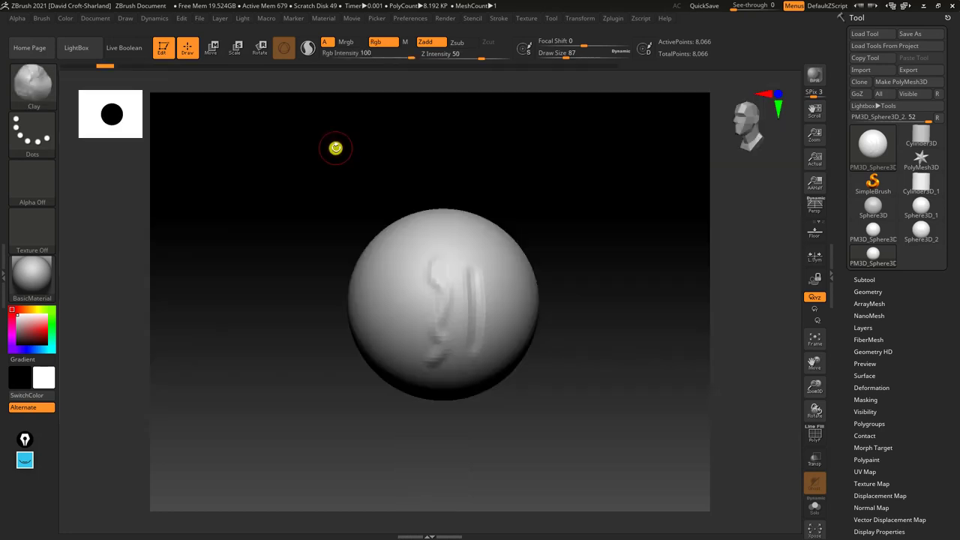
{"action": "left_click", "coordinate": [407, 330]}
{"action": "left_click", "coordinate": [411, 361]}
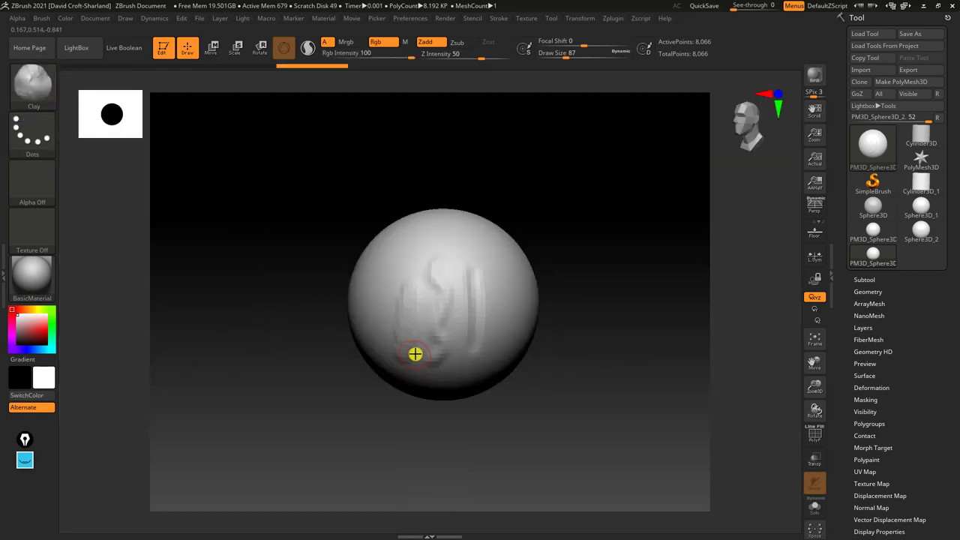
Enlarge the Clay brush's Draw Size to 247 and lay broad strokes over the ridges on the sphere.
{"action": "key", "text": "bracketright"}
{"action": "key", "text": "bracketright"}
{"action": "key", "text": "bracketright"}
{"action": "key", "text": "bracketright"}
{"action": "key", "text": "bracketright"}
{"action": "key", "text": "bracketright"}
{"action": "key", "text": "bracketright"}
{"action": "key", "text": "bracketright"}
{"action": "mouse_move", "coordinate": [421, 298]}
{"action": "left_mouse_down"}
{"action": "mouse_move", "coordinate": [413, 310]}
{"action": "mouse_move", "coordinate": [421, 302]}
{"action": "left_mouse_up"}
{"action": "left_click_drag", "start_coordinate": [578, 272], "coordinate": [522, 269]}
{"action": "left_click_drag", "start_coordinate": [450, 311], "coordinate": [464, 319]}
{"action": "mouse_move", "coordinate": [468, 309]}
{"action": "left_mouse_down"}
{"action": "mouse_move", "coordinate": [463, 317]}
{"action": "mouse_move", "coordinate": [504, 367]}
{"action": "left_mouse_up"}
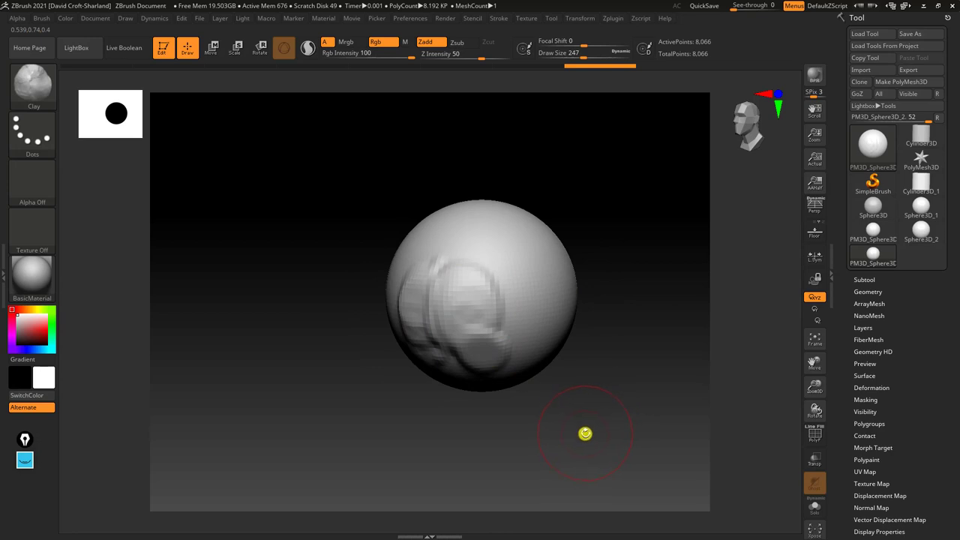
Build up a protruding lump on the lower side of the sphere with repeated Clay strokes from several angles.
{"action": "left_click_drag", "start_coordinate": [573, 410], "coordinate": [544, 386]}
{"action": "left_click_drag", "start_coordinate": [472, 326], "coordinate": [472, 356]}
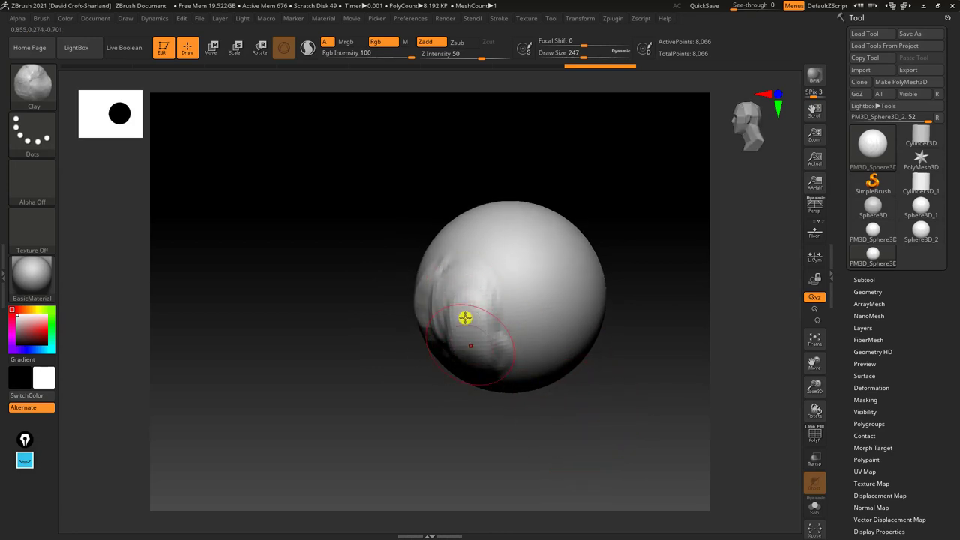
{"action": "left_click_drag", "start_coordinate": [460, 398], "coordinate": [425, 384]}
{"action": "mouse_move", "coordinate": [473, 315]}
{"action": "left_mouse_down"}
{"action": "mouse_move", "coordinate": [469, 345]}
{"action": "mouse_move", "coordinate": [447, 363]}
{"action": "left_mouse_up"}
{"action": "left_click_drag", "start_coordinate": [429, 414], "coordinate": [505, 452]}
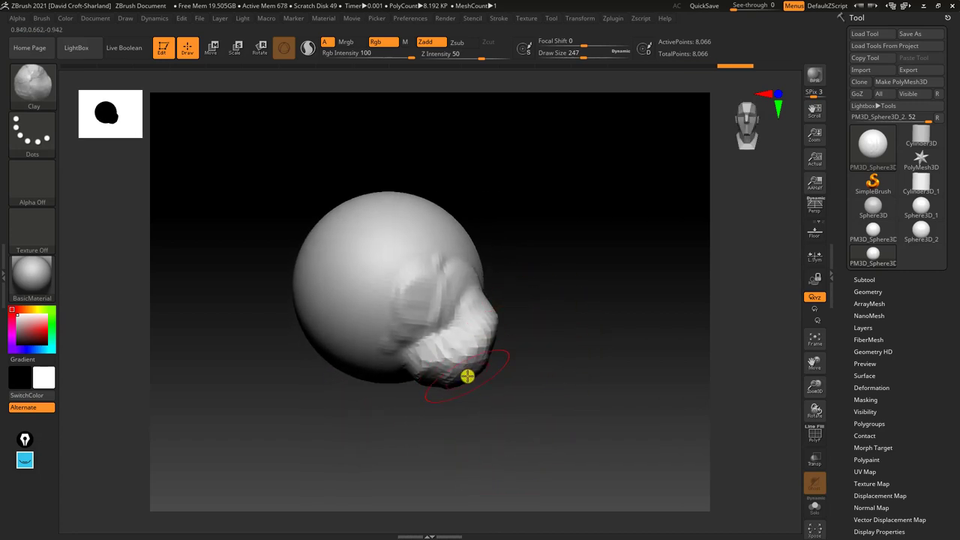
{"action": "mouse_move", "coordinate": [475, 377]}
{"action": "left_mouse_down"}
{"action": "mouse_move", "coordinate": [505, 439]}
{"action": "mouse_move", "coordinate": [471, 377]}
{"action": "left_mouse_up"}
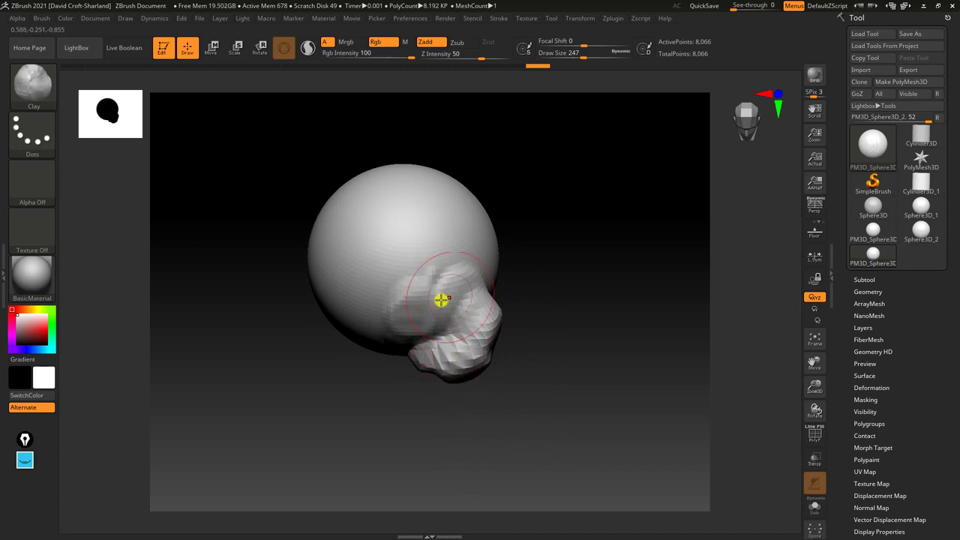
{"action": "mouse_move", "coordinate": [424, 283]}
{"action": "left_mouse_down"}
{"action": "mouse_move", "coordinate": [392, 294]}
{"action": "mouse_move", "coordinate": [411, 328]}
{"action": "mouse_move", "coordinate": [457, 360]}
{"action": "mouse_move", "coordinate": [459, 378]}
{"action": "left_mouse_up"}
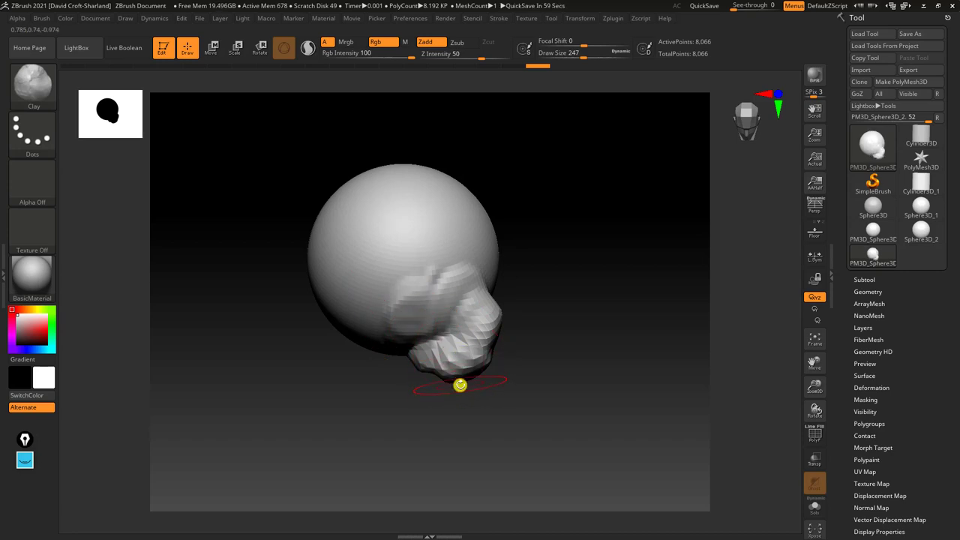
{"action": "left_click_drag", "start_coordinate": [518, 236], "coordinate": [555, 347]}
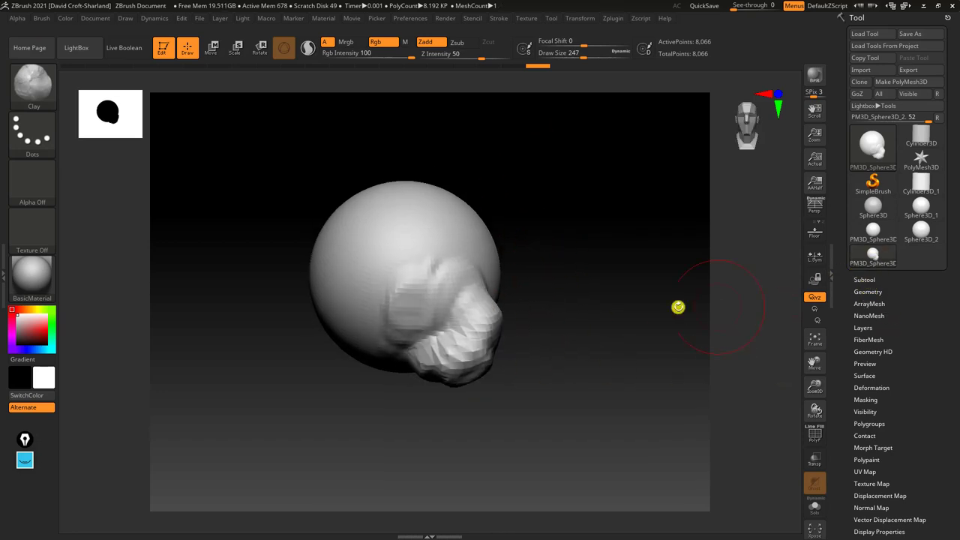
Divide the mesh's geometry repeatedly up to subdivision level 4.
{"action": "left_click", "coordinate": [864, 291]}
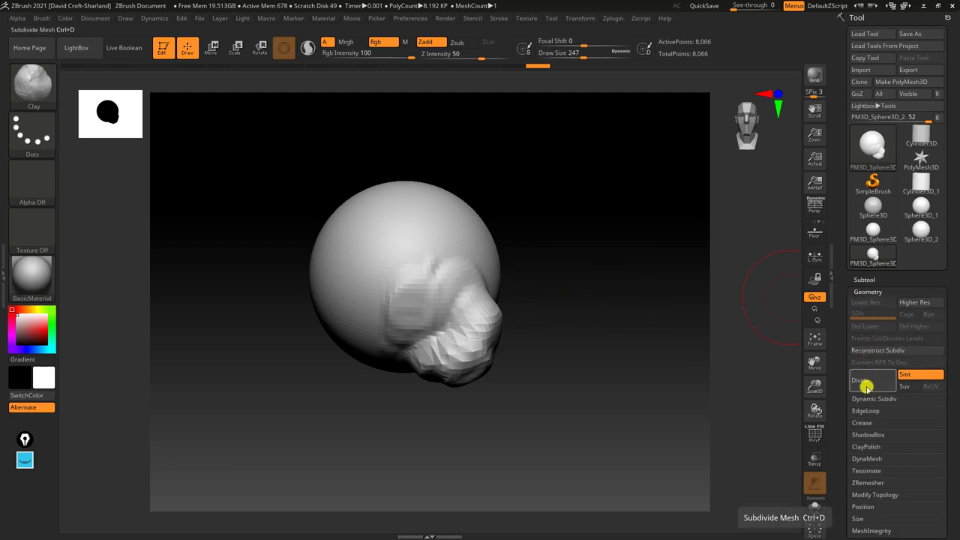
{"action": "left_click", "coordinate": [864, 381]}
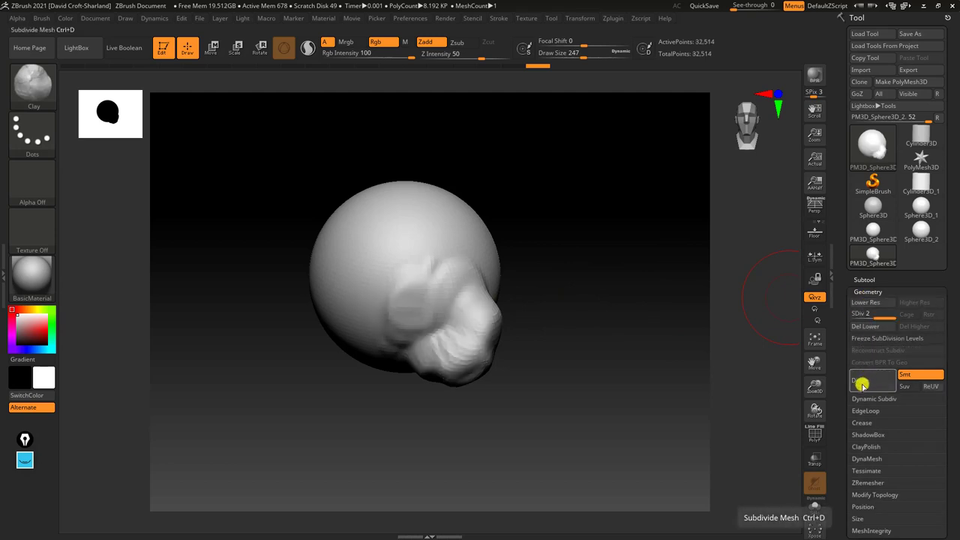
{"action": "left_click", "coordinate": [863, 383]}
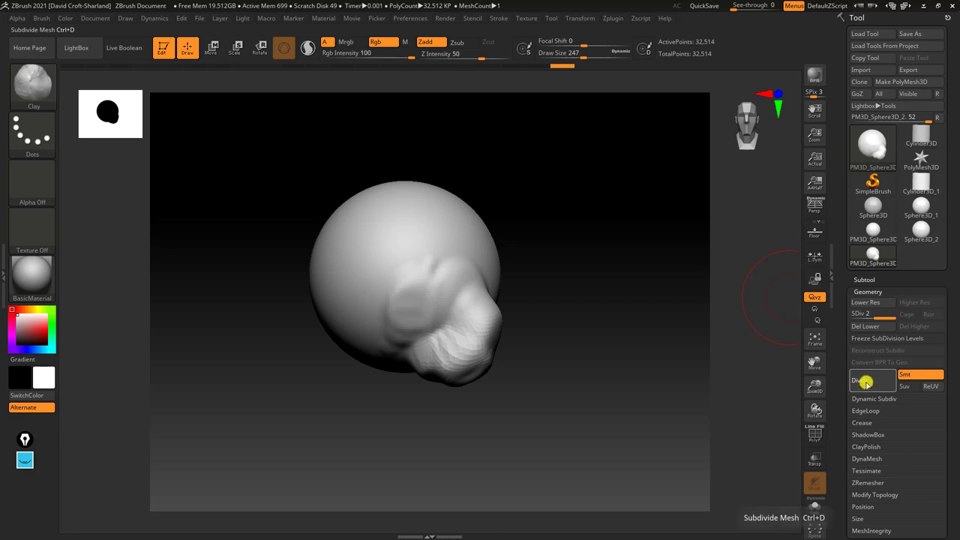
{"action": "left_click", "coordinate": [863, 386]}
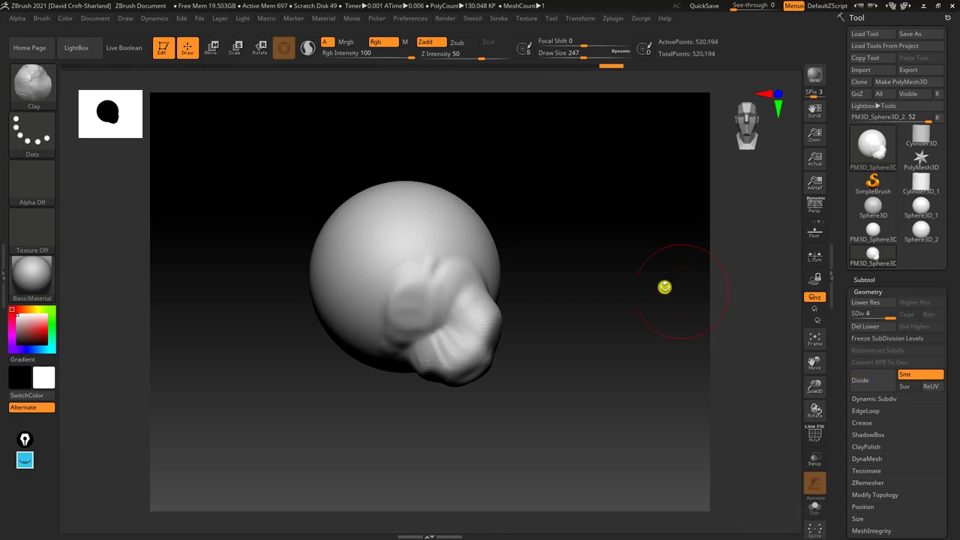
Sculpt more Clay strokes above and beside the lump on the subdivided mesh.
{"action": "left_click_drag", "start_coordinate": [423, 270], "coordinate": [403, 310]}
{"action": "left_click_drag", "start_coordinate": [526, 255], "coordinate": [504, 260]}
{"action": "mouse_move", "coordinate": [504, 260]}
{"action": "right_mouse_down"}
{"action": "mouse_move", "coordinate": [463, 272]}
{"action": "mouse_move", "coordinate": [501, 253]}
{"action": "mouse_move", "coordinate": [500, 289]}
{"action": "right_mouse_up"}
{"action": "left_click_drag", "start_coordinate": [488, 265], "coordinate": [449, 318]}
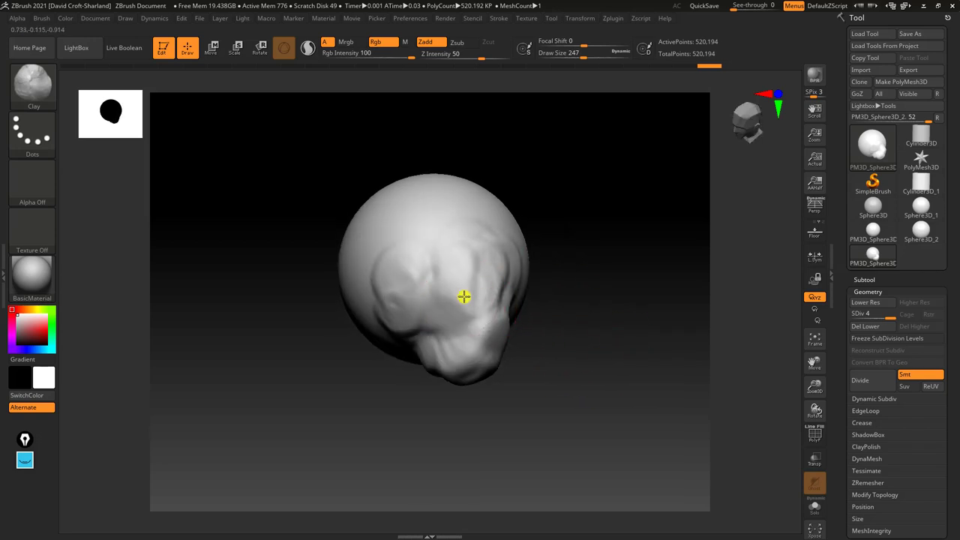
Smooth the clay forms around the lump with the Smooth brush.
{"action": "left_click_drag", "start_coordinate": [555, 369], "coordinate": [546, 360]}
{"action": "mouse_move", "coordinate": [486, 285]}
{"action": "left_mouse_down", "text": "shift"}
{"action": "mouse_move", "coordinate": [491, 315]}
{"action": "mouse_move", "coordinate": [481, 287]}
{"action": "left_mouse_up", "text": "shift"}
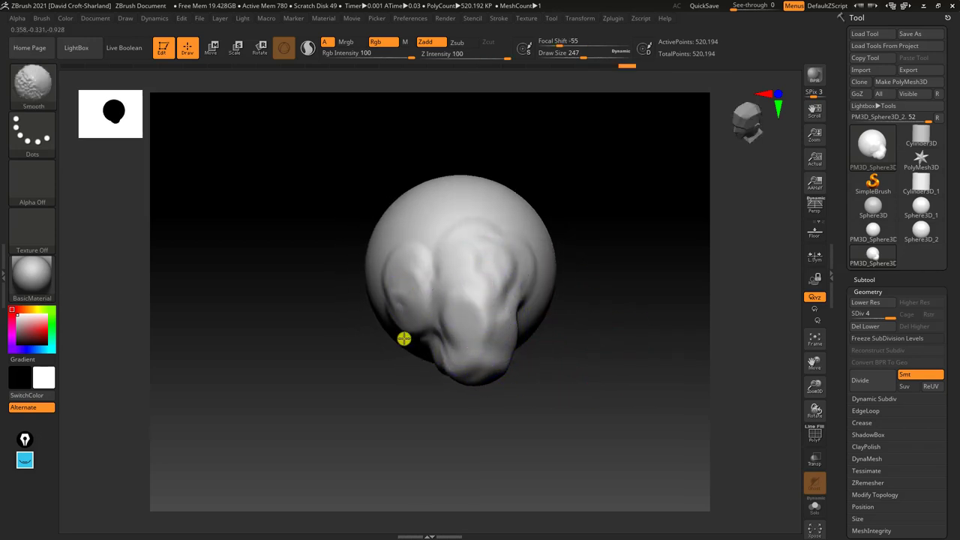
{"action": "left_click_drag", "start_coordinate": [438, 316], "coordinate": [497, 369], "text": "shift"}
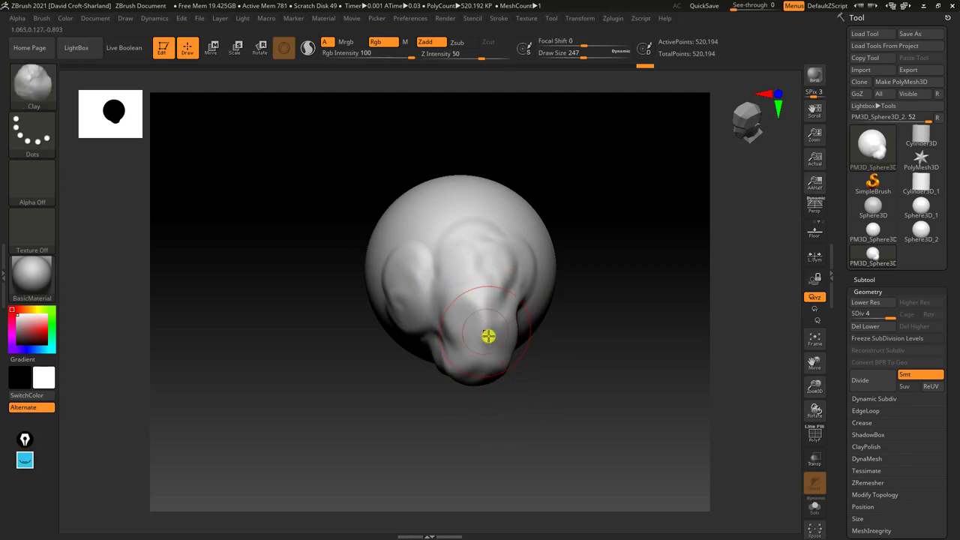
Choose the ClayBuildup brush and lay overlapping vertical strokes between the side bump and the lump.
{"action": "mouse_move", "coordinate": [567, 371]}
{"action": "left_mouse_down"}
{"action": "mouse_move", "coordinate": [548, 383]}
{"action": "mouse_move", "coordinate": [592, 430]}
{"action": "mouse_move", "coordinate": [584, 401]}
{"action": "left_mouse_up"}
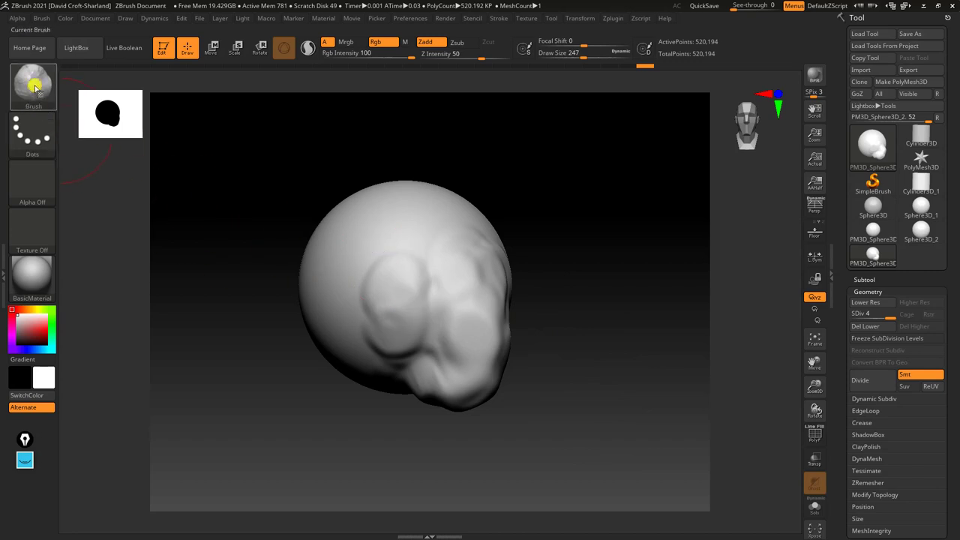
{"action": "left_click", "coordinate": [33, 87]}
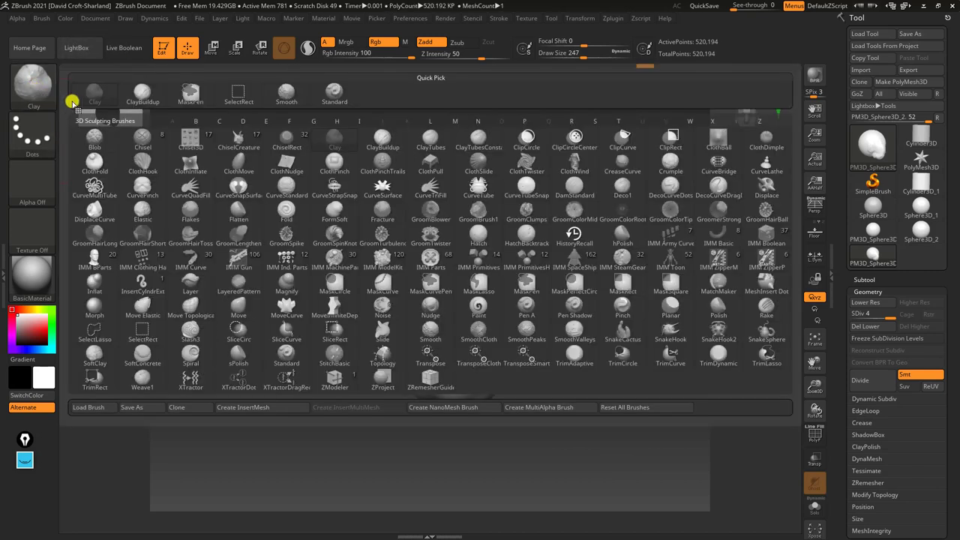
{"action": "left_click", "coordinate": [381, 136]}
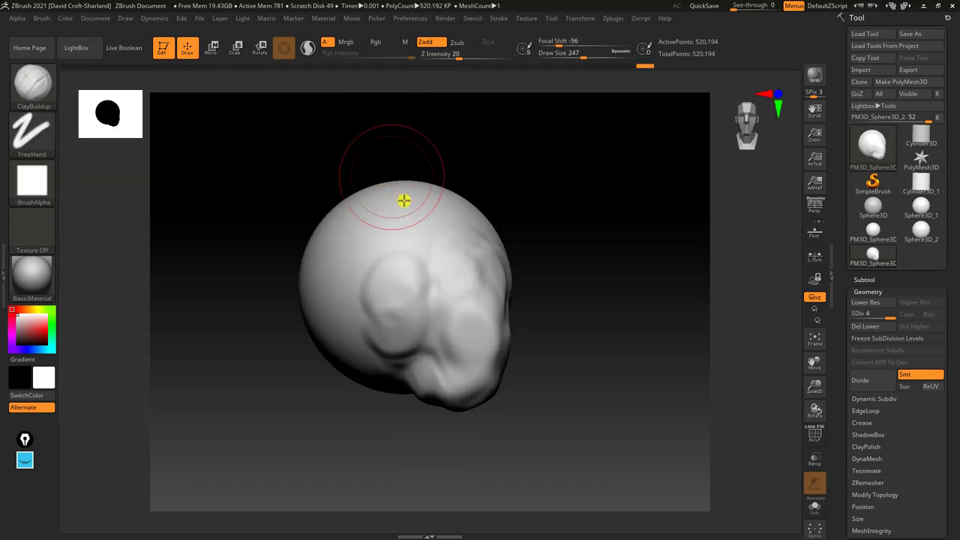
{"action": "mouse_move", "coordinate": [416, 321]}
{"action": "left_mouse_down"}
{"action": "mouse_move", "coordinate": [420, 360]}
{"action": "mouse_move", "coordinate": [426, 304]}
{"action": "left_mouse_up"}
{"action": "right_click_drag", "start_coordinate": [469, 318], "coordinate": [422, 319]}
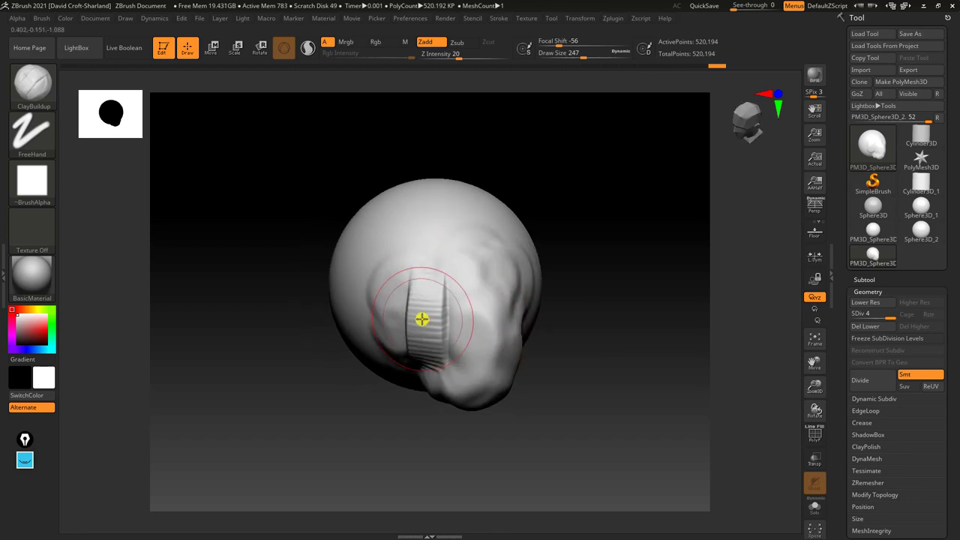
{"action": "left_click_drag", "start_coordinate": [433, 335], "coordinate": [431, 351]}
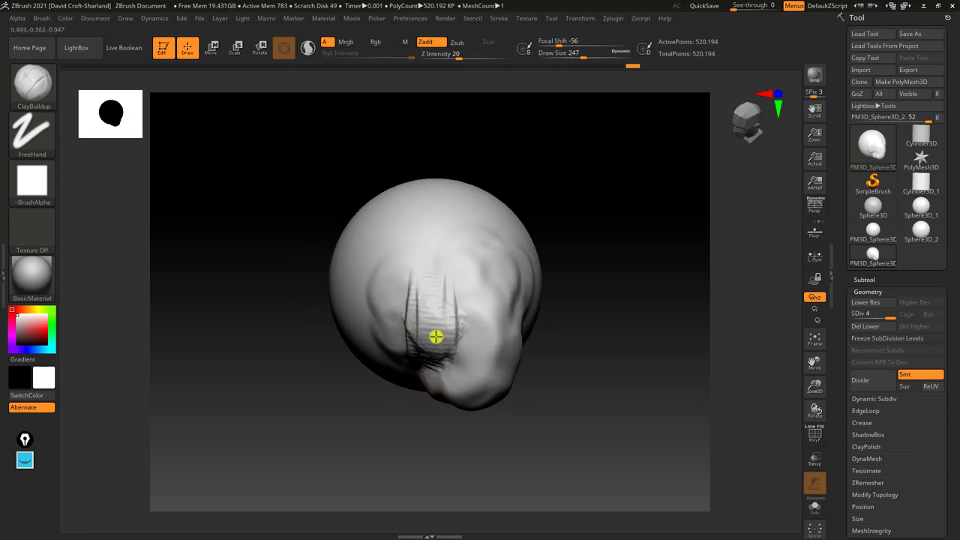
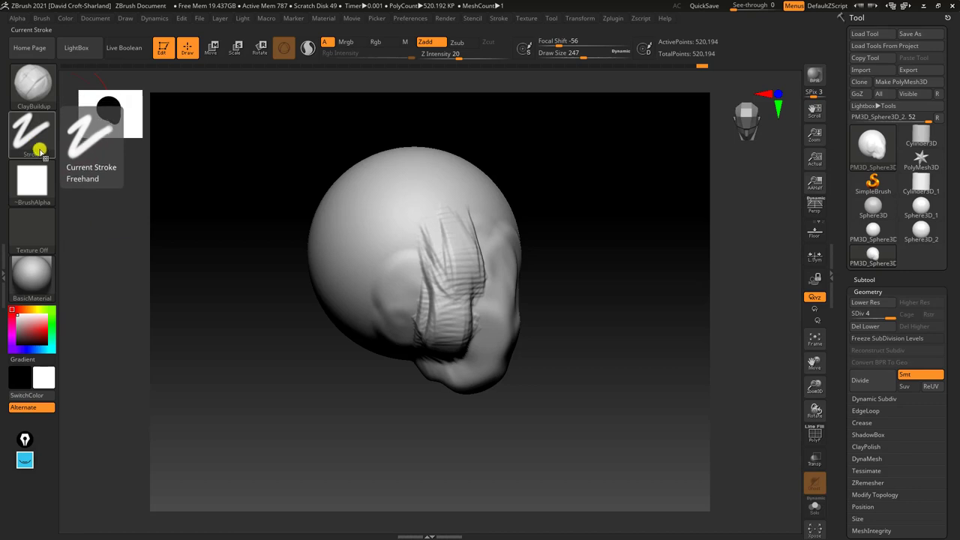
Extend the ribbed ClayBuildup texture with vertical strokes across the smooth side of the sphere.
{"action": "mouse_move", "coordinate": [189, 298]}
{"action": "left_mouse_down"}
{"action": "mouse_move", "coordinate": [315, 222]}
{"action": "mouse_move", "coordinate": [368, 220]}
{"action": "mouse_move", "coordinate": [375, 340]}
{"action": "mouse_move", "coordinate": [405, 222]}
{"action": "mouse_move", "coordinate": [549, 234]}
{"action": "mouse_move", "coordinate": [573, 248]}
{"action": "left_mouse_up"}
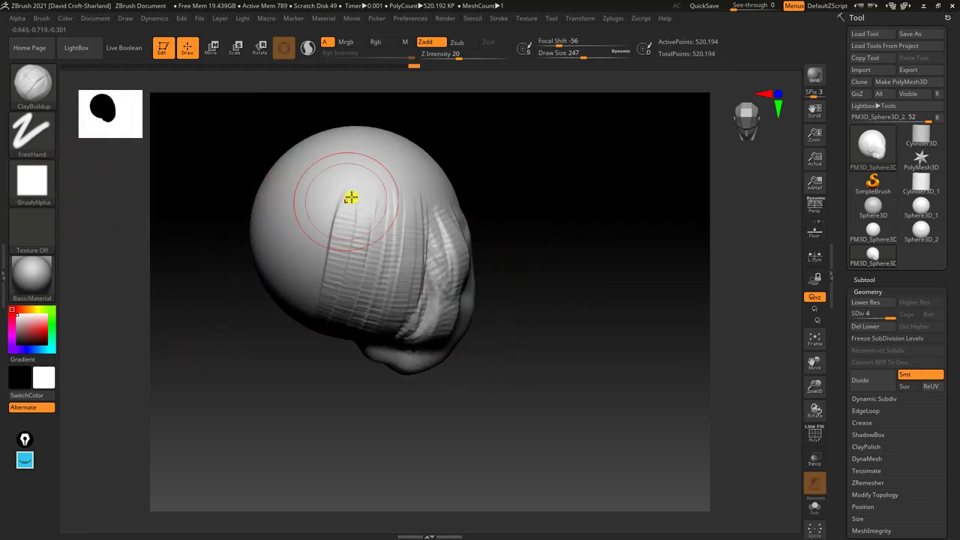
{"action": "left_click_drag", "start_coordinate": [352, 197], "coordinate": [360, 263]}
{"action": "left_click_drag", "start_coordinate": [382, 210], "coordinate": [384, 279]}
{"action": "left_click_drag", "start_coordinate": [307, 450], "coordinate": [299, 437]}
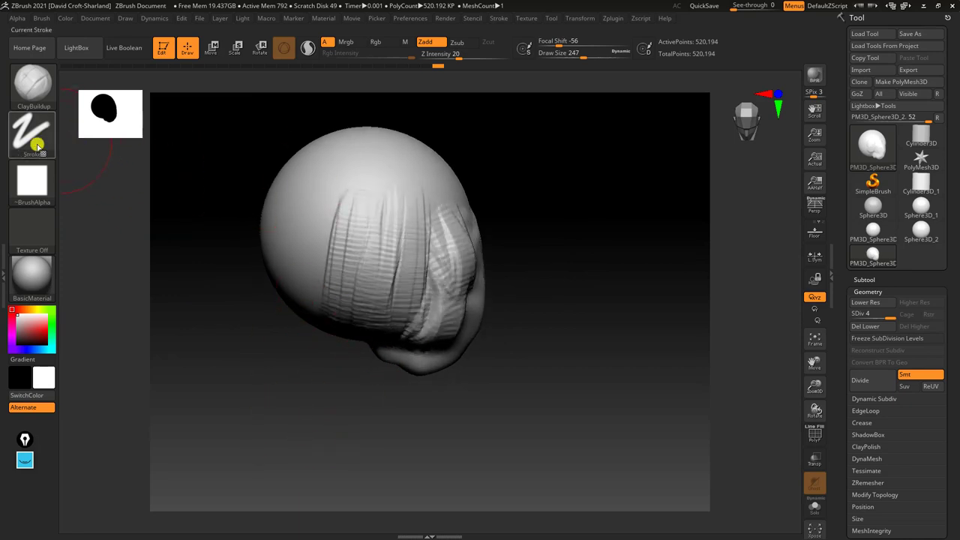
Switch the ClayBuildup stroke type to DragRect and stamp a large square on the sphere's smooth side.
{"action": "left_click", "coordinate": [38, 139]}
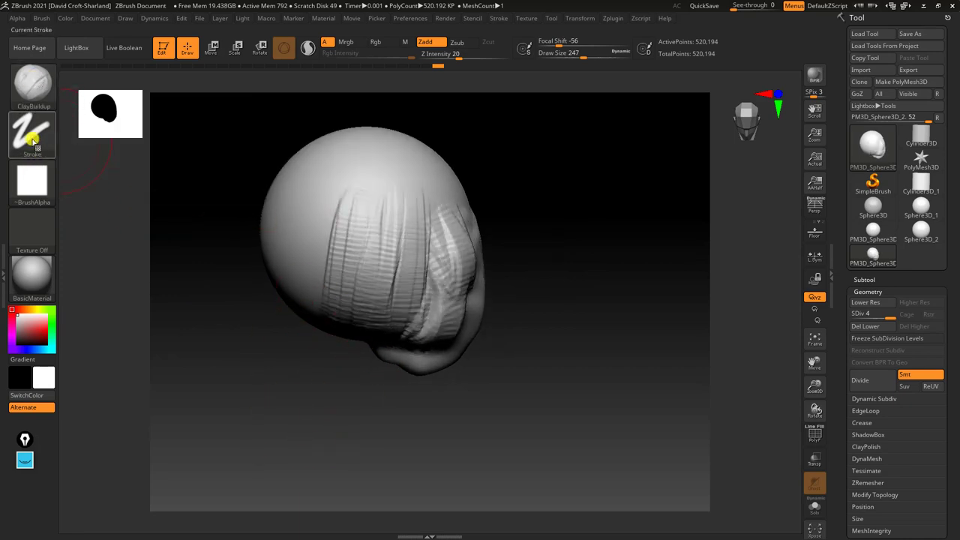
{"action": "left_click", "coordinate": [33, 141]}
{"action": "mouse_move", "coordinate": [144, 144]}
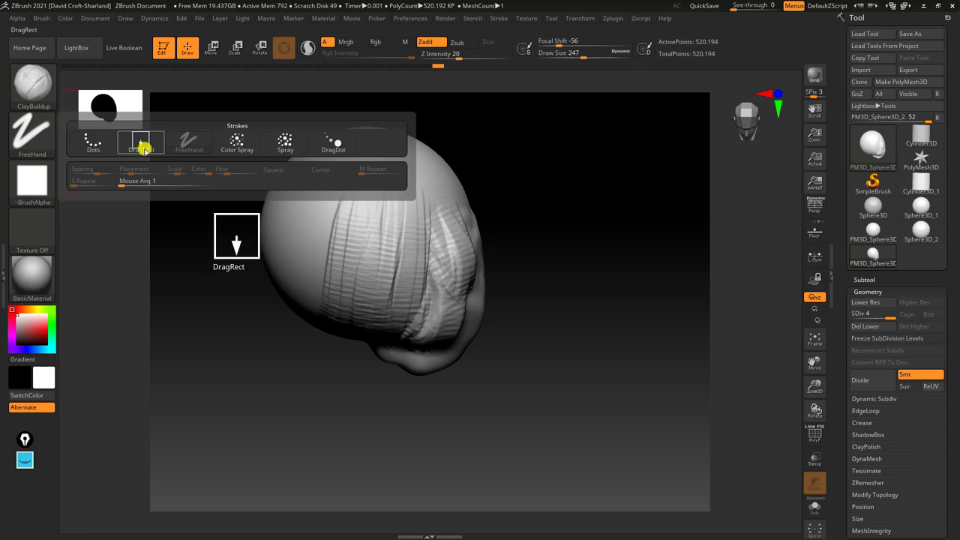
{"action": "left_click", "coordinate": [146, 144]}
{"action": "mouse_move", "coordinate": [225, 386]}
{"action": "left_mouse_down"}
{"action": "mouse_move", "coordinate": [247, 408]}
{"action": "mouse_move", "coordinate": [255, 391]}
{"action": "left_mouse_up"}
{"action": "mouse_move", "coordinate": [276, 225]}
{"action": "left_mouse_down"}
{"action": "mouse_move", "coordinate": [285, 222]}
{"action": "mouse_move", "coordinate": [326, 283]}
{"action": "mouse_move", "coordinate": [360, 161]}
{"action": "left_mouse_up"}
Stamp a square with the DragRect stroke and the brush's own square alpha beside the ribbed texture.
{"action": "left_click_drag", "start_coordinate": [476, 201], "coordinate": [501, 215]}
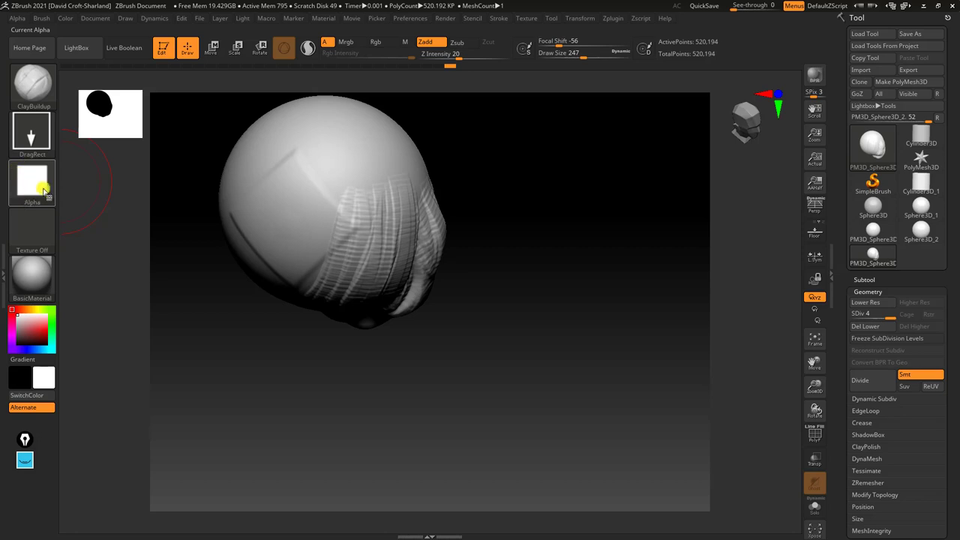
{"action": "mouse_move", "coordinate": [45, 172]}
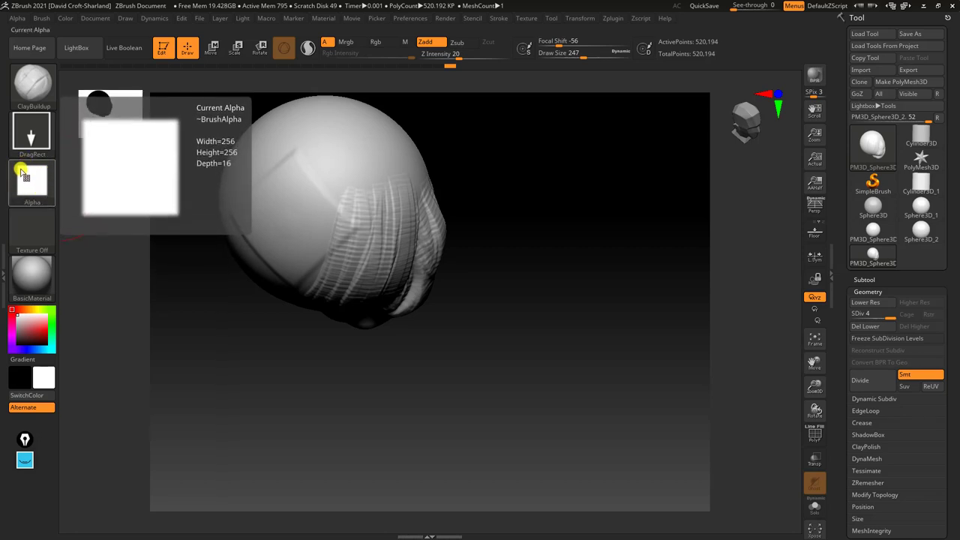
{"action": "mouse_move", "coordinate": [30, 134]}
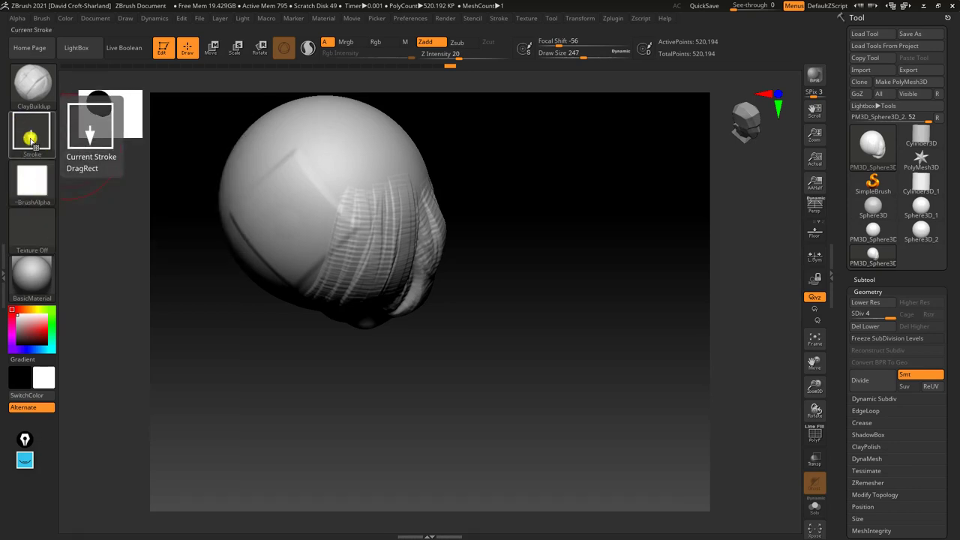
{"action": "mouse_move", "coordinate": [326, 176]}
{"action": "left_mouse_down"}
{"action": "mouse_move", "coordinate": [337, 172]}
{"action": "mouse_move", "coordinate": [365, 239]}
{"action": "left_mouse_up"}
{"action": "mouse_move", "coordinate": [495, 289]}
{"action": "left_mouse_down"}
{"action": "mouse_move", "coordinate": [507, 321]}
{"action": "mouse_move", "coordinate": [506, 311]}
{"action": "mouse_move", "coordinate": [403, 323]}
{"action": "left_mouse_up"}
Stamp soft round marks on the sphere's smooth side using Alpha 01 with Z Intensity 68.
{"action": "left_click", "coordinate": [34, 185]}
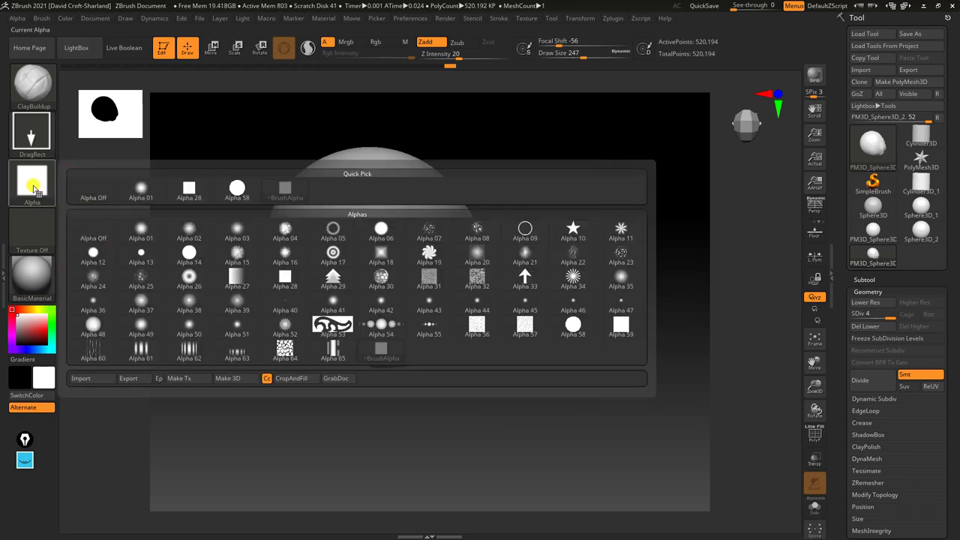
{"action": "mouse_move", "coordinate": [145, 193]}
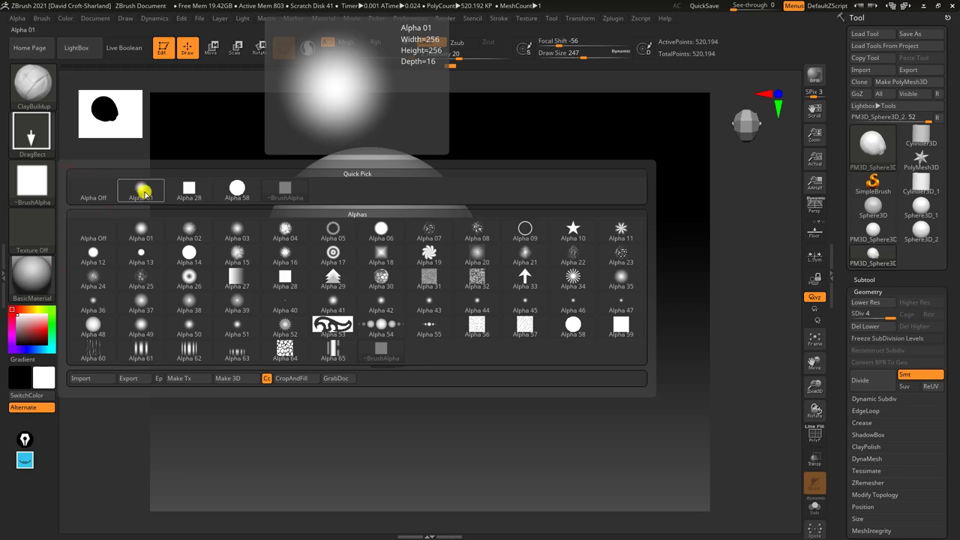
{"action": "left_click", "coordinate": [143, 193]}
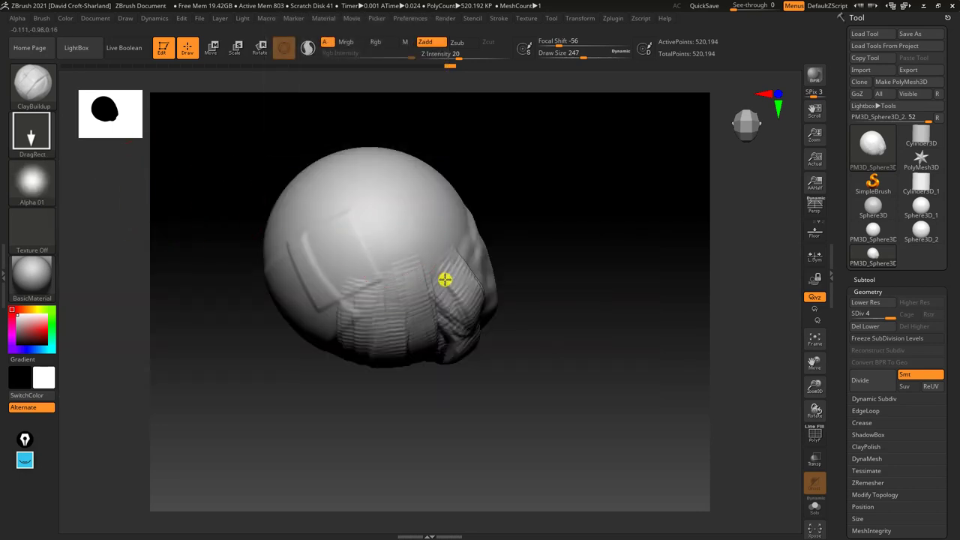
{"action": "left_click_drag", "start_coordinate": [461, 55], "coordinate": [491, 56]}
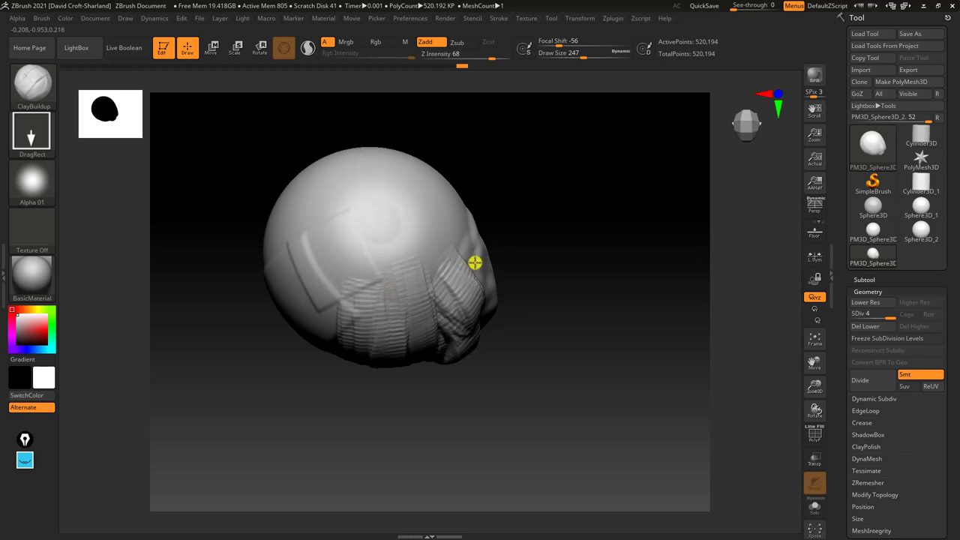
{"action": "mouse_move", "coordinate": [507, 260]}
{"action": "left_mouse_down"}
{"action": "mouse_move", "coordinate": [538, 293]}
{"action": "mouse_move", "coordinate": [521, 326]}
{"action": "mouse_move", "coordinate": [537, 288]}
{"action": "mouse_move", "coordinate": [394, 220]}
{"action": "left_mouse_up"}
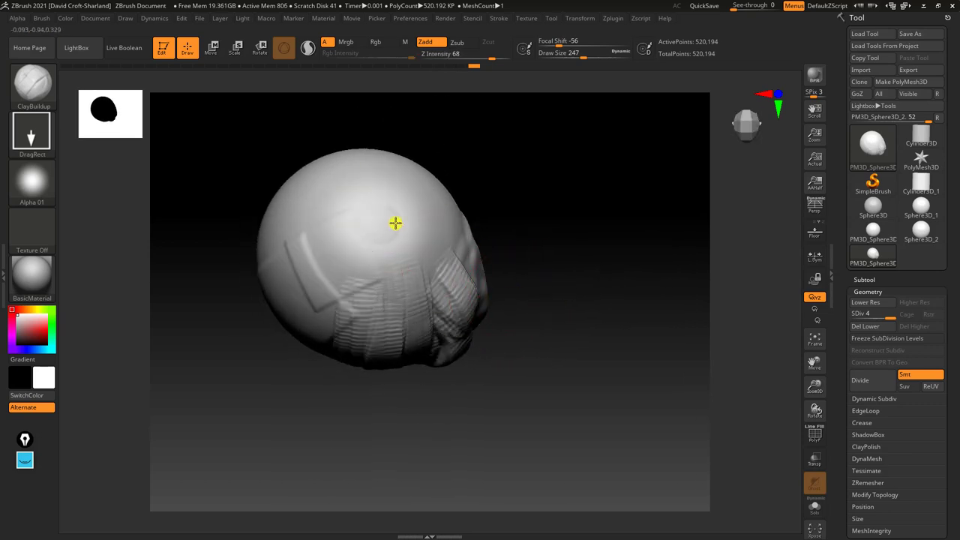
{"action": "left_click_drag", "start_coordinate": [503, 321], "coordinate": [58, 221]}
Set the stroke type to FreeHand and lay soft ClayBuildup strokes across the smooth area above the ribbed texture.
{"action": "left_click", "coordinate": [42, 127]}
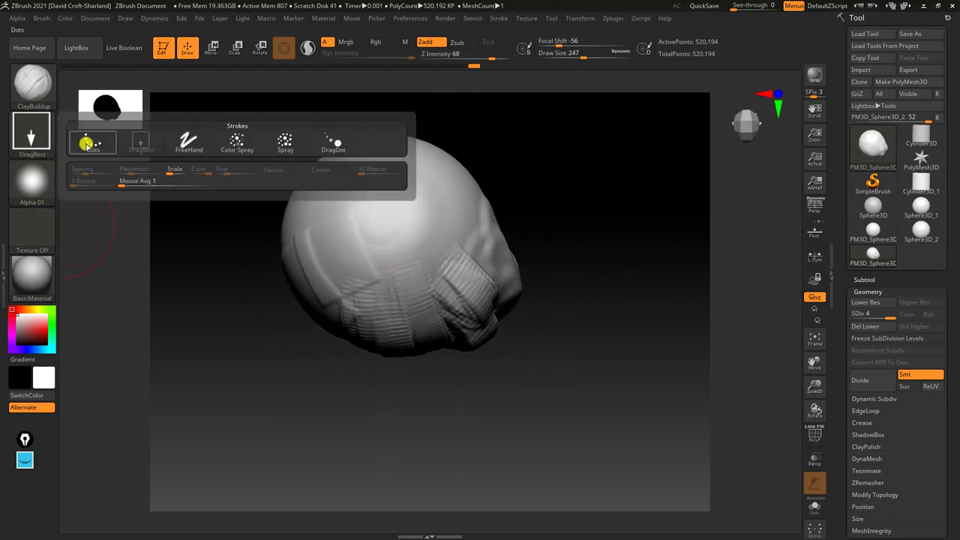
{"action": "left_click", "coordinate": [188, 142]}
{"action": "left_click_drag", "start_coordinate": [388, 224], "coordinate": [413, 204]}
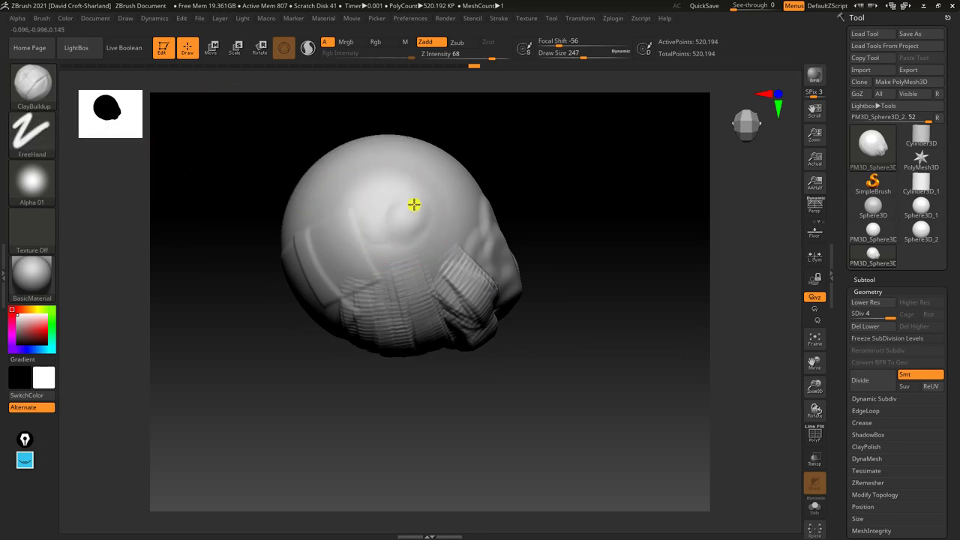
{"action": "right_click_drag", "start_coordinate": [456, 189], "coordinate": [477, 200]}
{"action": "mouse_move", "coordinate": [447, 170]}
{"action": "left_mouse_down"}
{"action": "mouse_move", "coordinate": [437, 229]}
{"action": "mouse_move", "coordinate": [479, 145]}
{"action": "mouse_move", "coordinate": [471, 248]}
{"action": "left_mouse_up"}
{"action": "right_click_drag", "start_coordinate": [582, 240], "coordinate": [575, 218]}
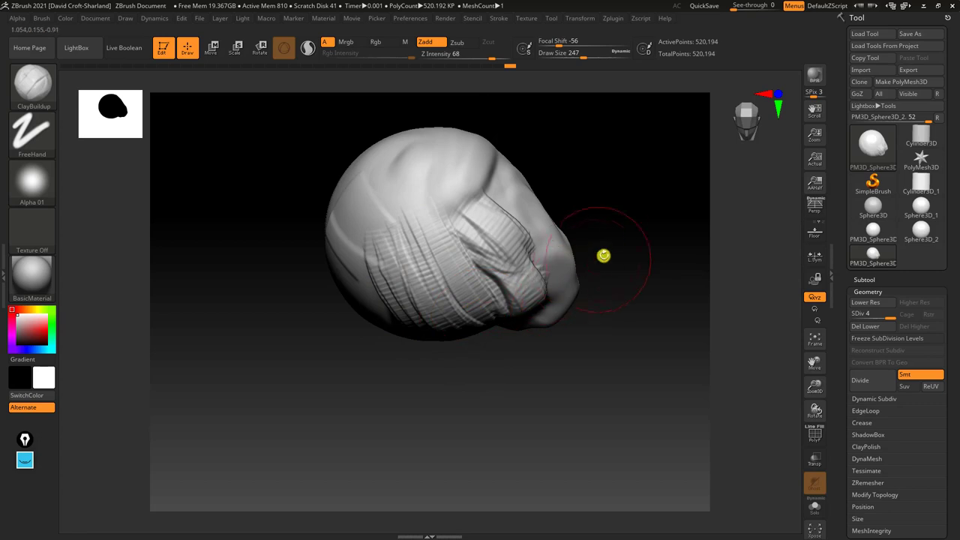
{"action": "left_click_drag", "start_coordinate": [604, 255], "coordinate": [592, 266]}
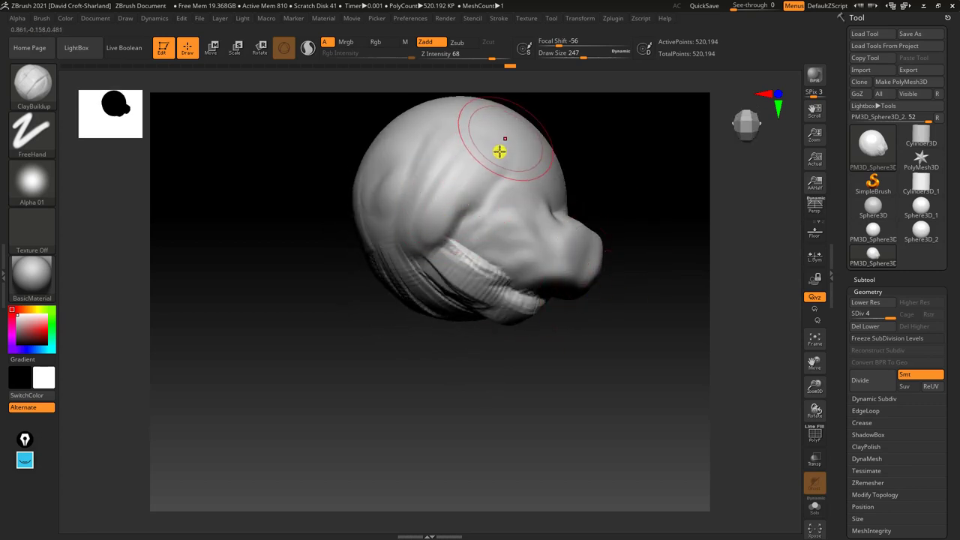
{"action": "left_click_drag", "start_coordinate": [574, 192], "coordinate": [600, 198]}
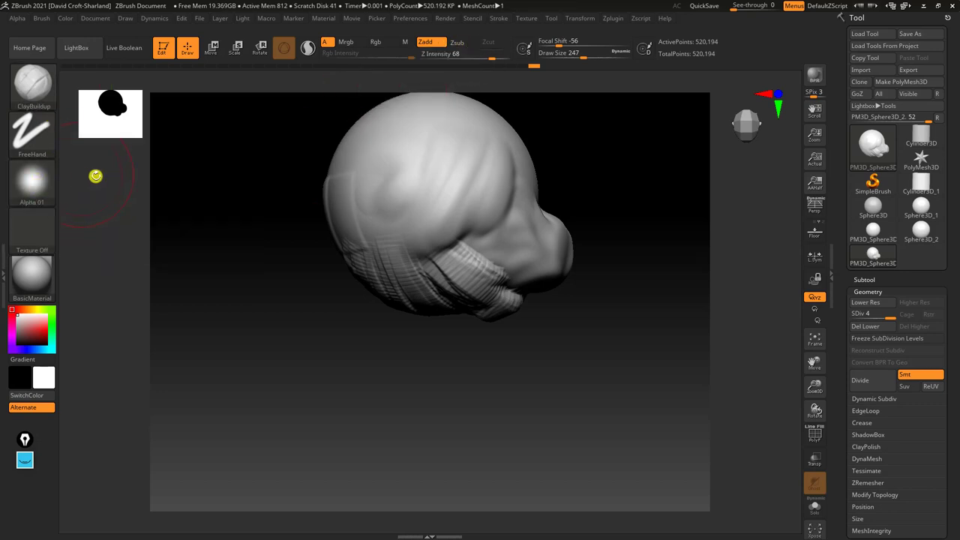
{"action": "mouse_move", "coordinate": [354, 386]}
{"action": "left_mouse_down"}
{"action": "mouse_move", "coordinate": [387, 321]}
{"action": "mouse_move", "coordinate": [383, 419]}
{"action": "left_mouse_up"}
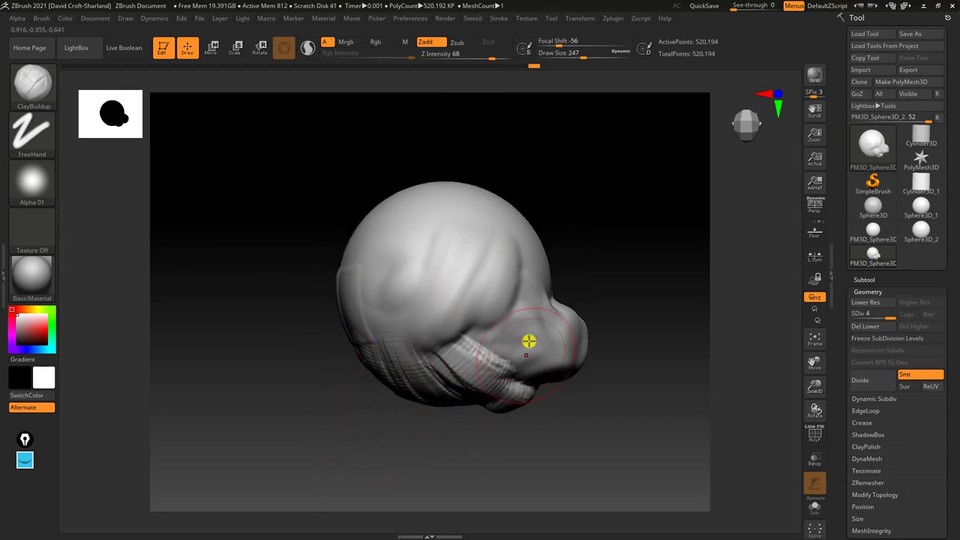
Reset all brushes to their default settings.
{"action": "left_click", "coordinate": [43, 94]}
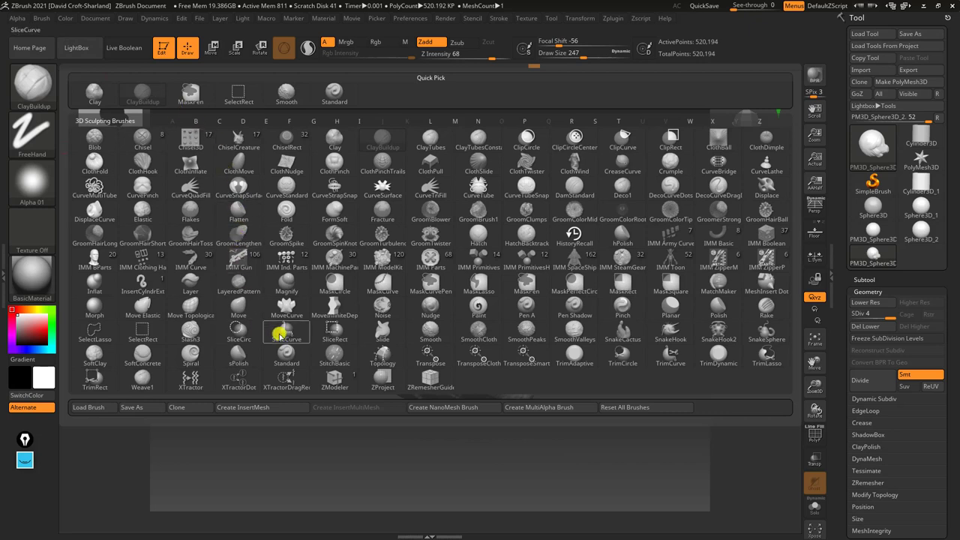
{"action": "left_click", "coordinate": [624, 410]}
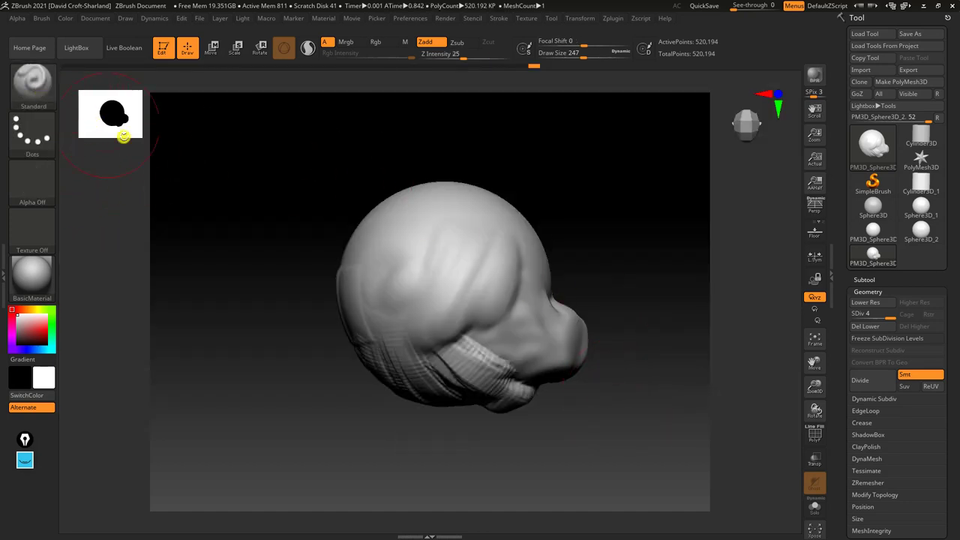
{"action": "left_click_drag", "start_coordinate": [306, 360], "coordinate": [441, 317]}
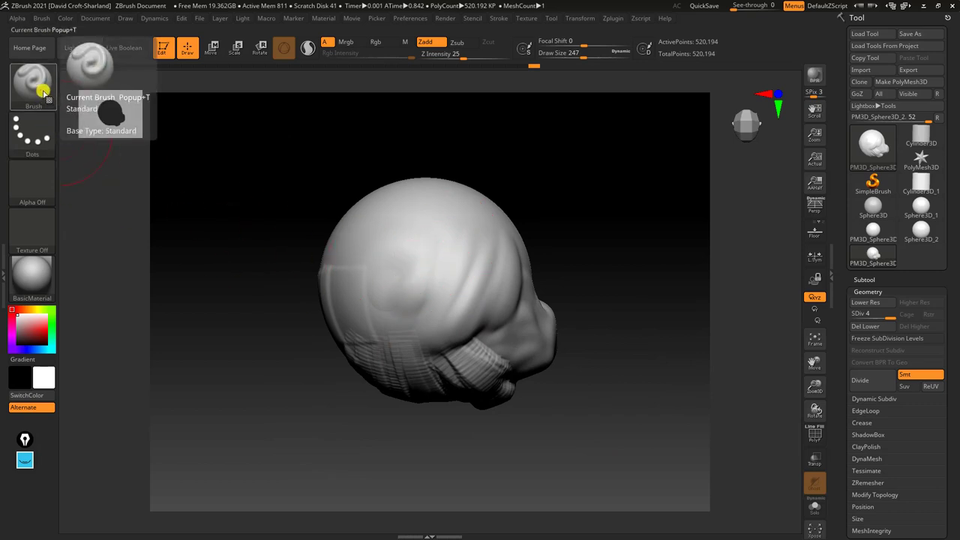
{"action": "left_click_drag", "start_coordinate": [237, 328], "coordinate": [273, 315]}
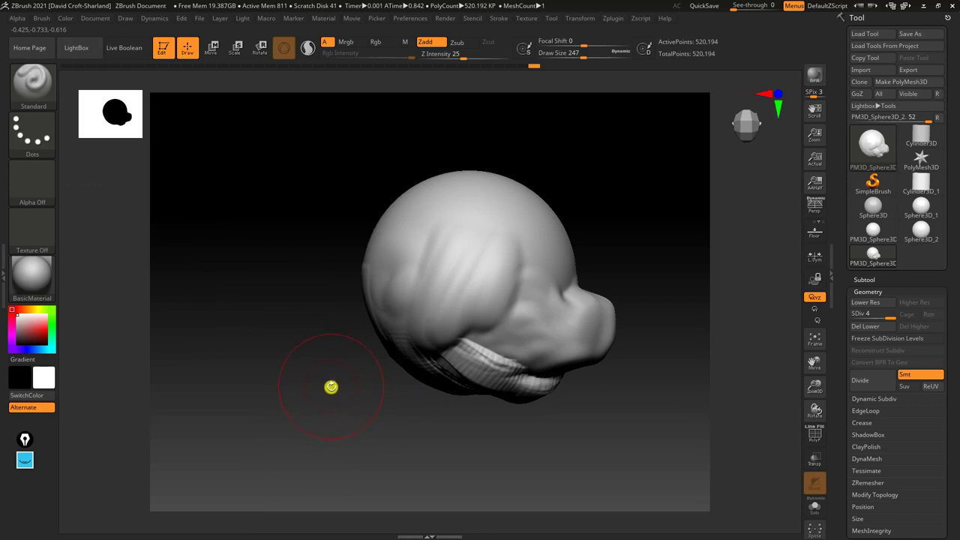
{"action": "left_click_drag", "start_coordinate": [331, 394], "coordinate": [327, 411]}
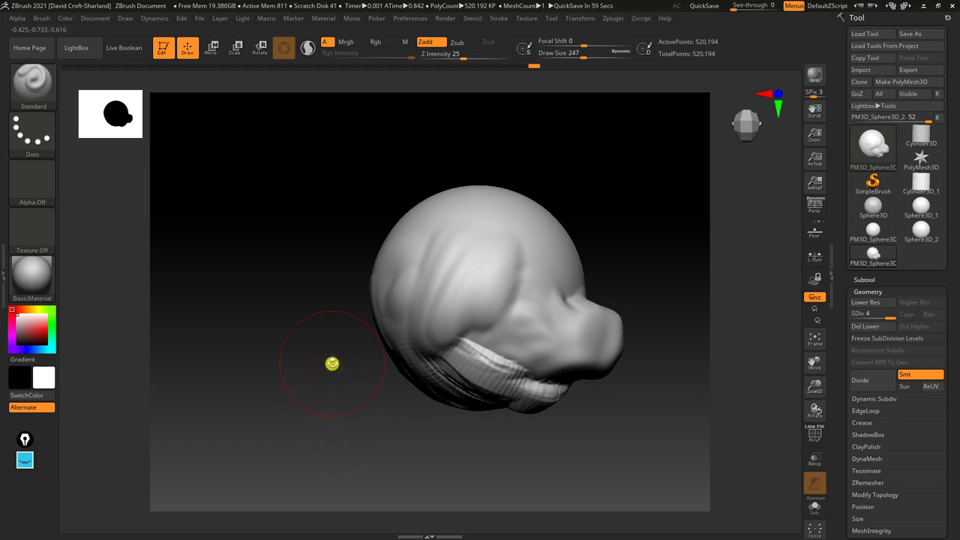
Switch to the Clay brush and back to the Standard brush.
{"action": "key", "text": "b"}
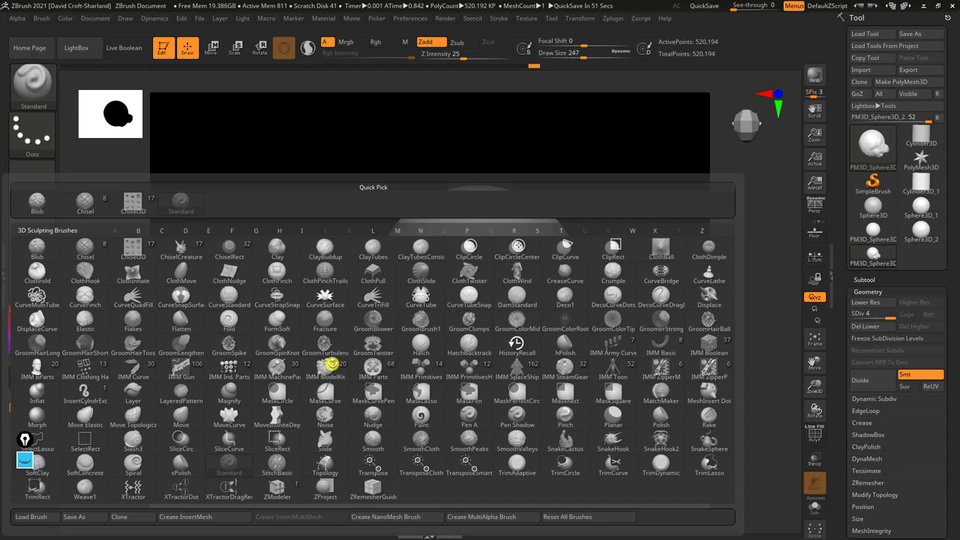
{"action": "key", "text": "c"}
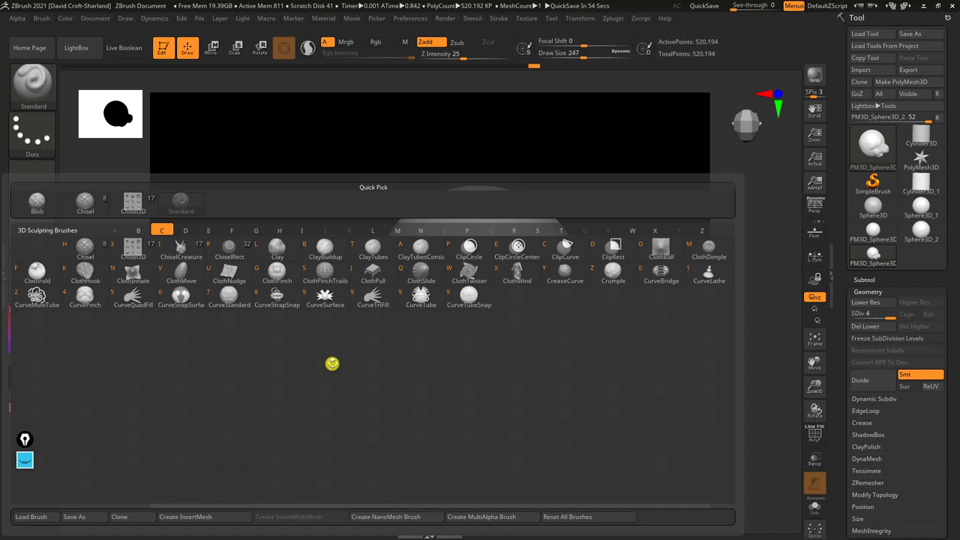
{"action": "key", "text": "l"}
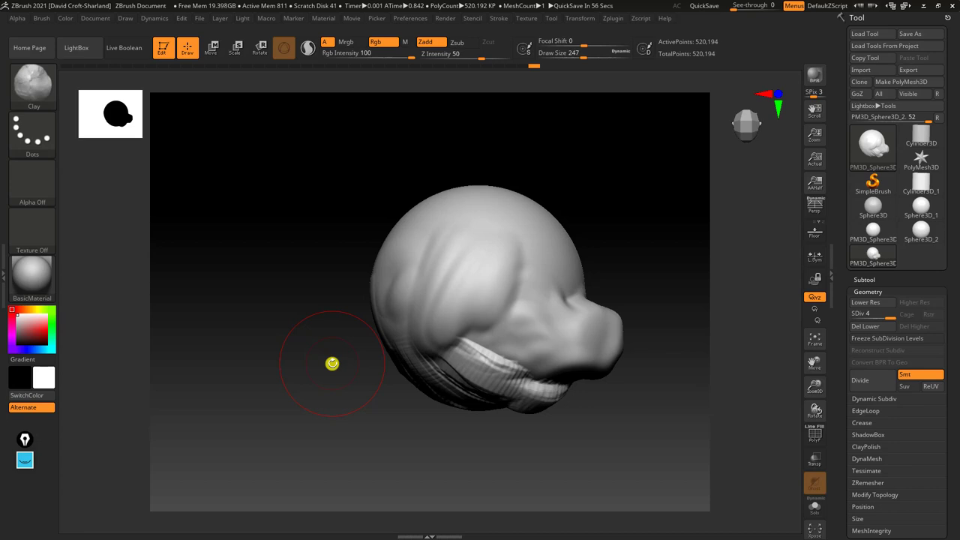
{"action": "key", "text": "b"}
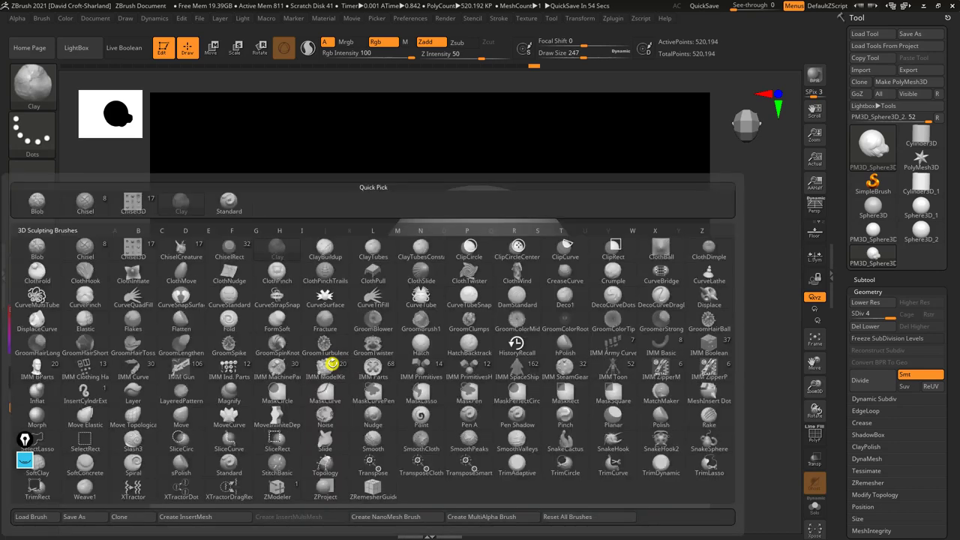
{"action": "key", "text": "s"}
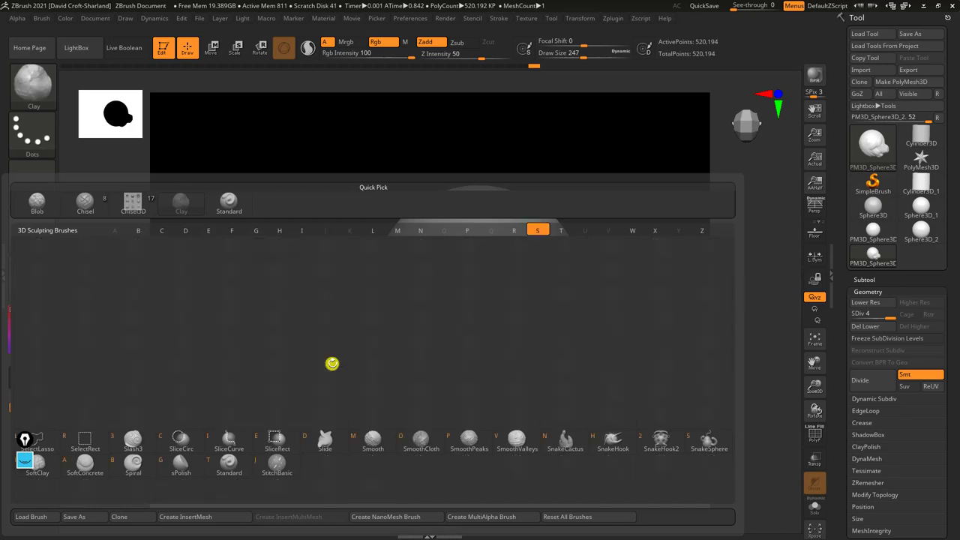
{"action": "key", "text": "t"}
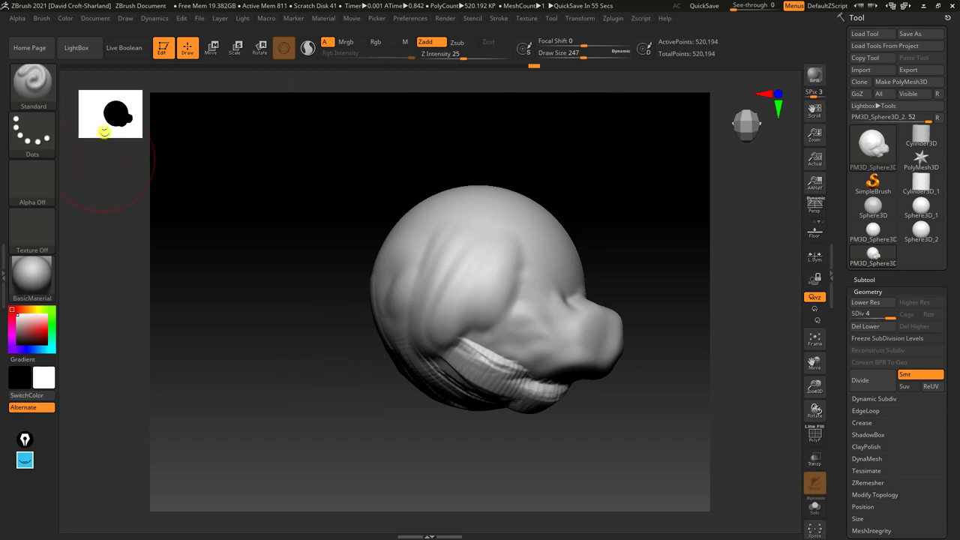
Choose the Chisel brush and carve one deep diagonal groove with BrushTip 1 into the side of the sphere.
{"action": "left_click", "coordinate": [36, 89]}
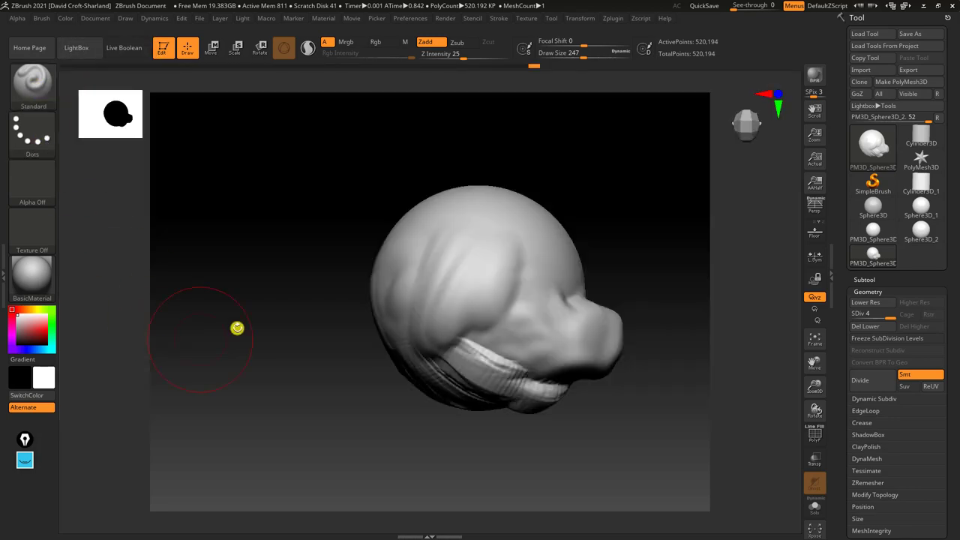
{"action": "left_click", "coordinate": [34, 86]}
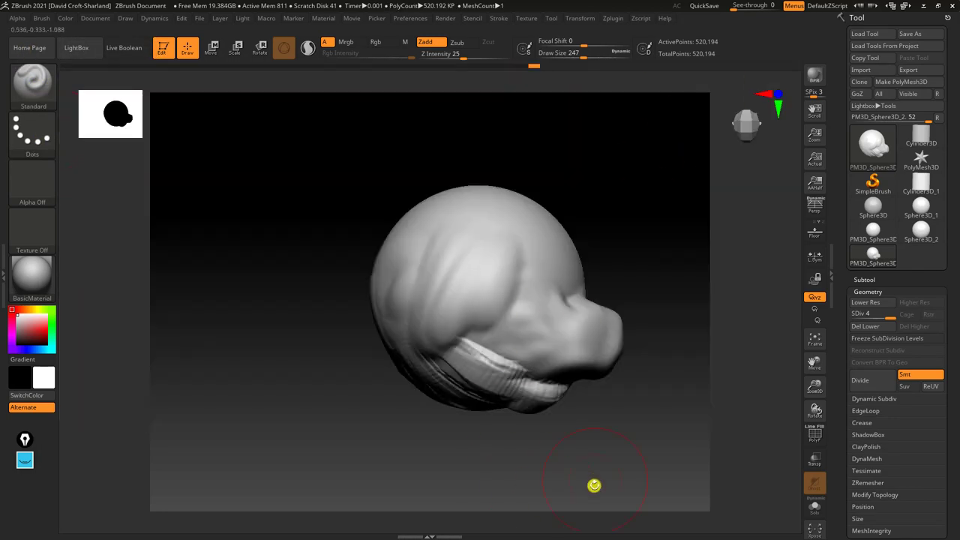
{"action": "left_click", "coordinate": [32, 84]}
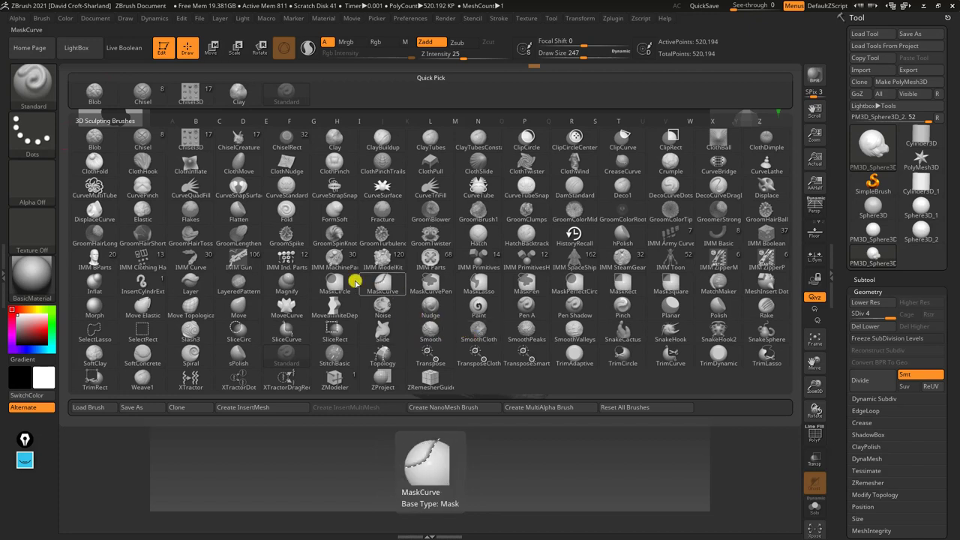
{"action": "left_click", "coordinate": [146, 145]}
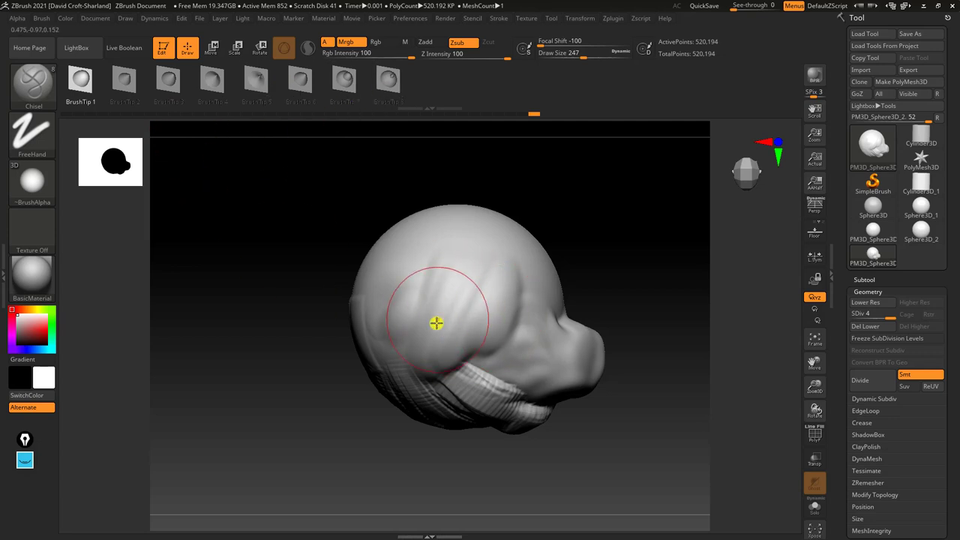
{"action": "mouse_move", "coordinate": [435, 323]}
{"action": "left_mouse_down"}
{"action": "mouse_move", "coordinate": [461, 278]}
{"action": "mouse_move", "coordinate": [497, 247]}
{"action": "left_mouse_up"}
{"action": "left_click_drag", "start_coordinate": [612, 255], "coordinate": [559, 300]}
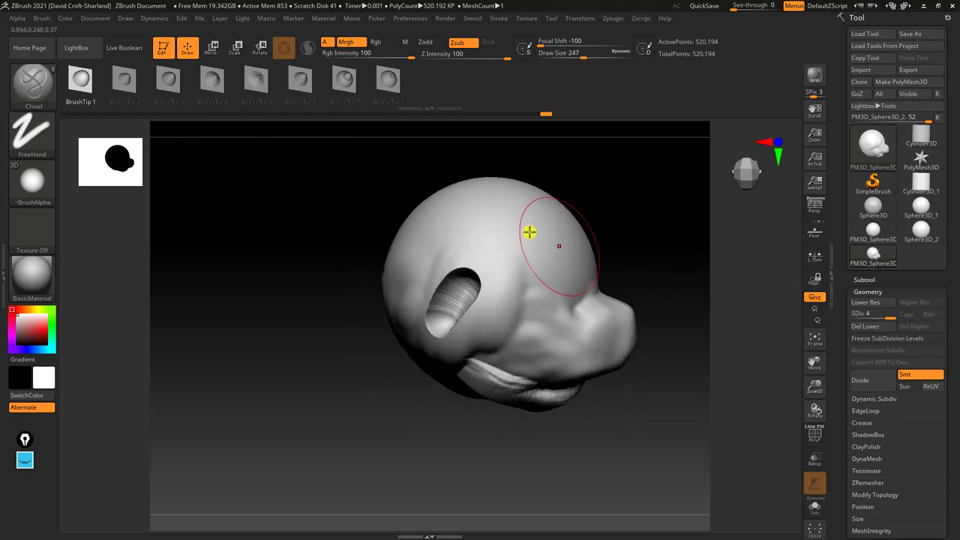
Switch the Chisel brush to BrushTip 5 and carve two vertical grooves above the snout-like lump.
{"action": "left_click", "coordinate": [213, 86]}
{"action": "left_click", "coordinate": [255, 77]}
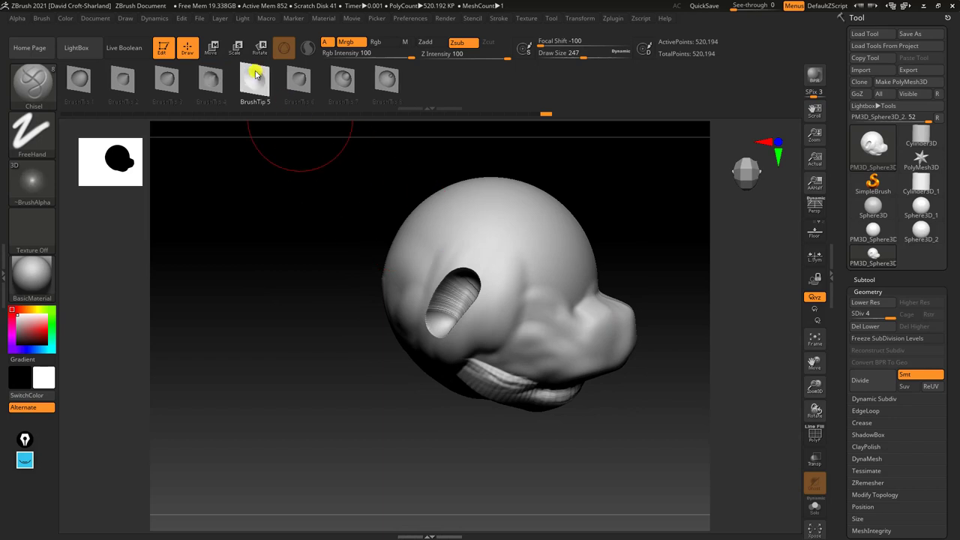
{"action": "left_click_drag", "start_coordinate": [496, 221], "coordinate": [519, 313]}
{"action": "left_click_drag", "start_coordinate": [644, 263], "coordinate": [579, 256]}
{"action": "left_click_drag", "start_coordinate": [570, 198], "coordinate": [566, 292]}
{"action": "left_click_drag", "start_coordinate": [499, 405], "coordinate": [275, 198]}
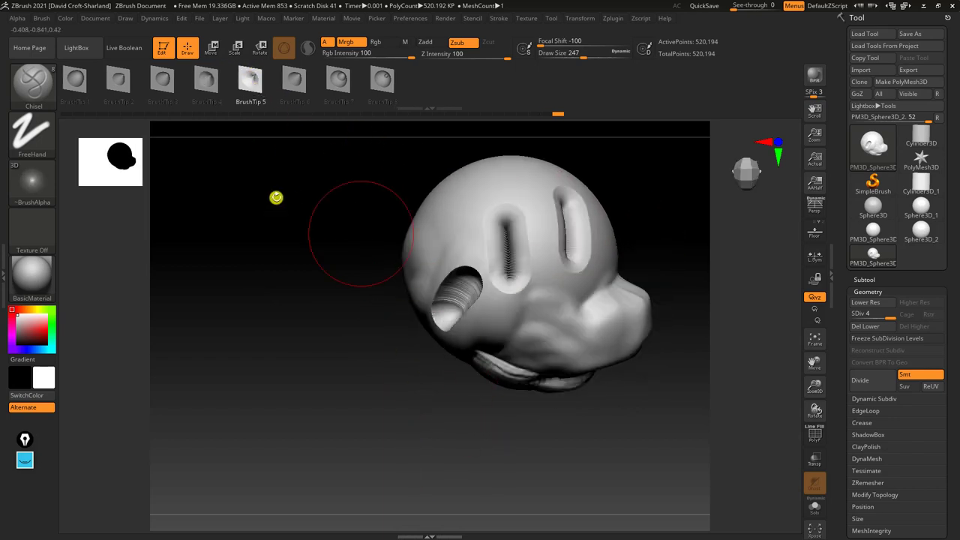
{"action": "left_click", "coordinate": [32, 81]}
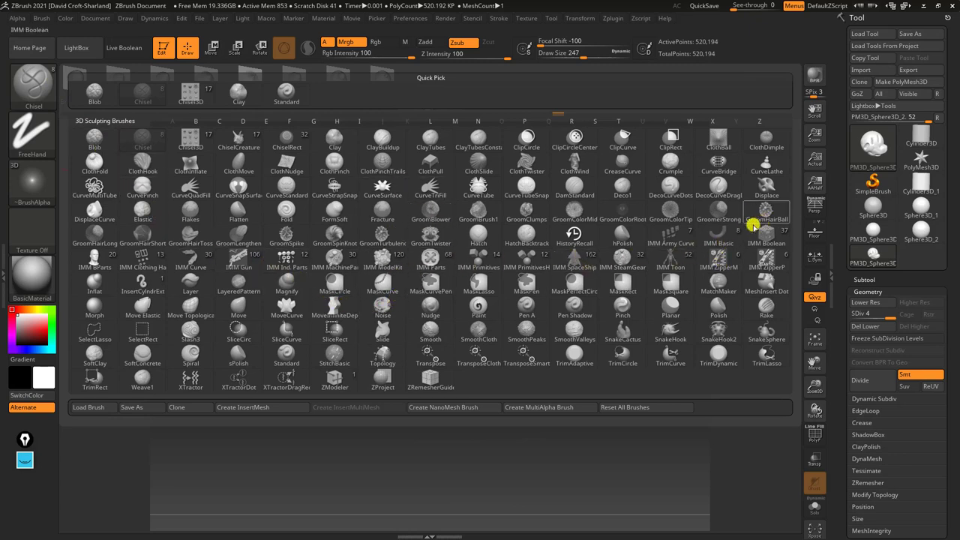
{"action": "mouse_move", "coordinate": [318, 246]}
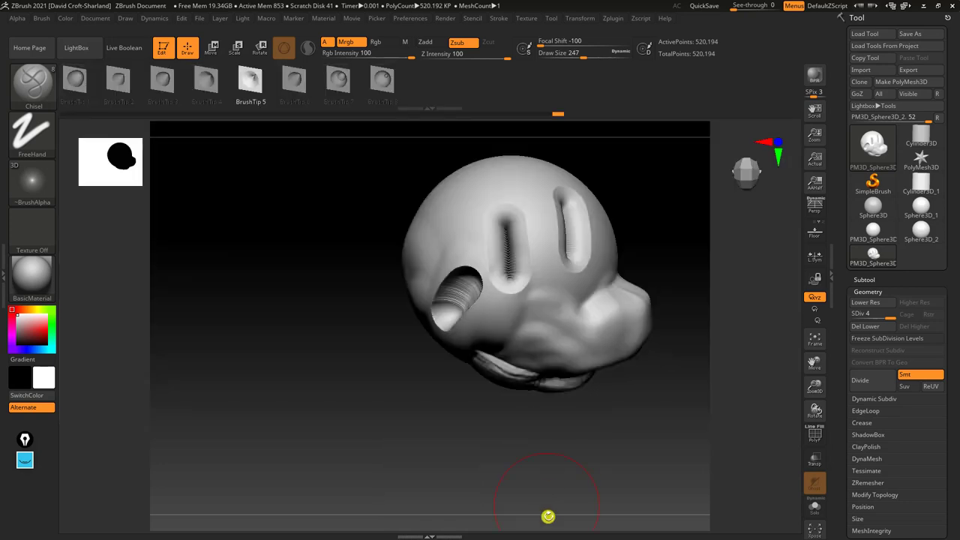
{"action": "mouse_move", "coordinate": [552, 462]}
{"action": "left_mouse_down"}
{"action": "mouse_move", "coordinate": [559, 446]}
{"action": "mouse_move", "coordinate": [497, 458]}
{"action": "mouse_move", "coordinate": [512, 442]}
{"action": "left_mouse_up"}
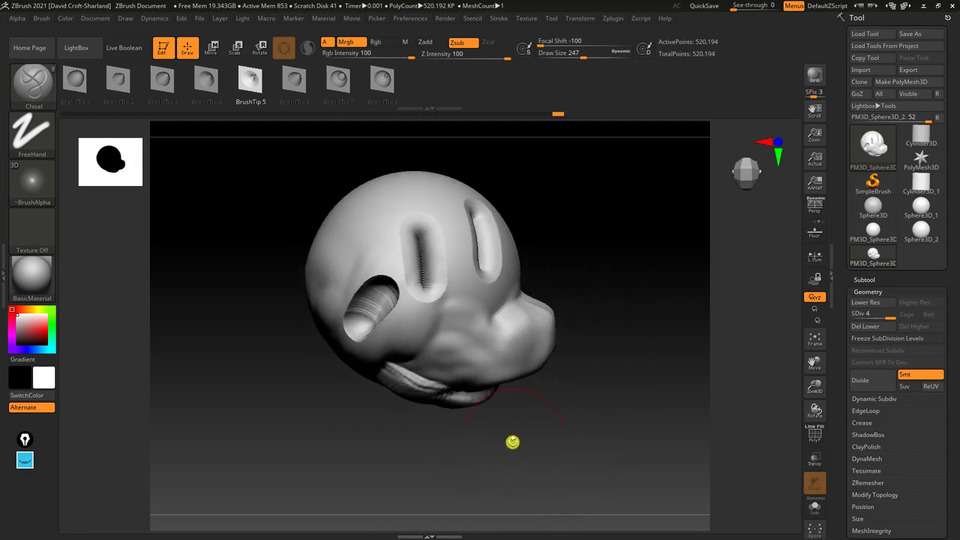
Choose the TrimDynamic brush and flatten the snout-like lump into several flat facets from different sides.
{"action": "left_click", "coordinate": [36, 92]}
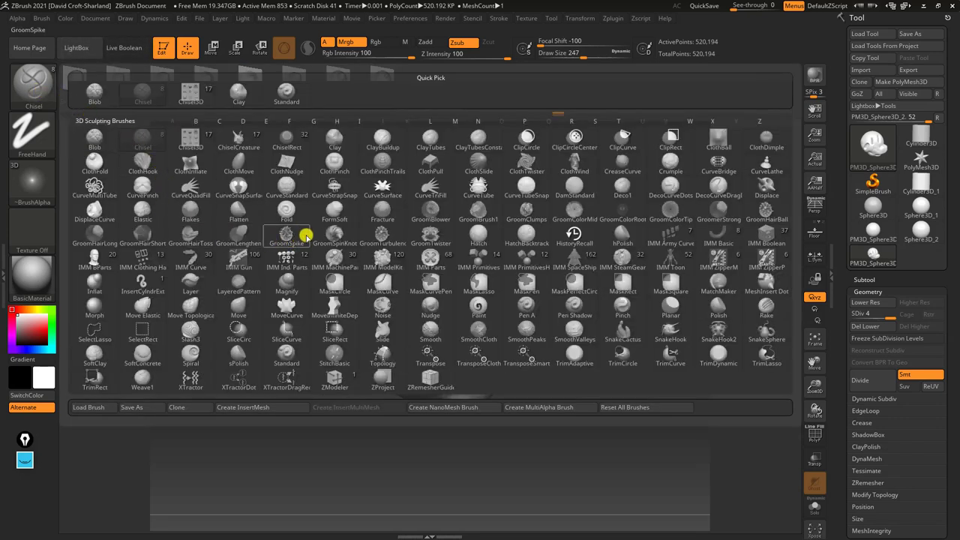
{"action": "key", "text": "t"}
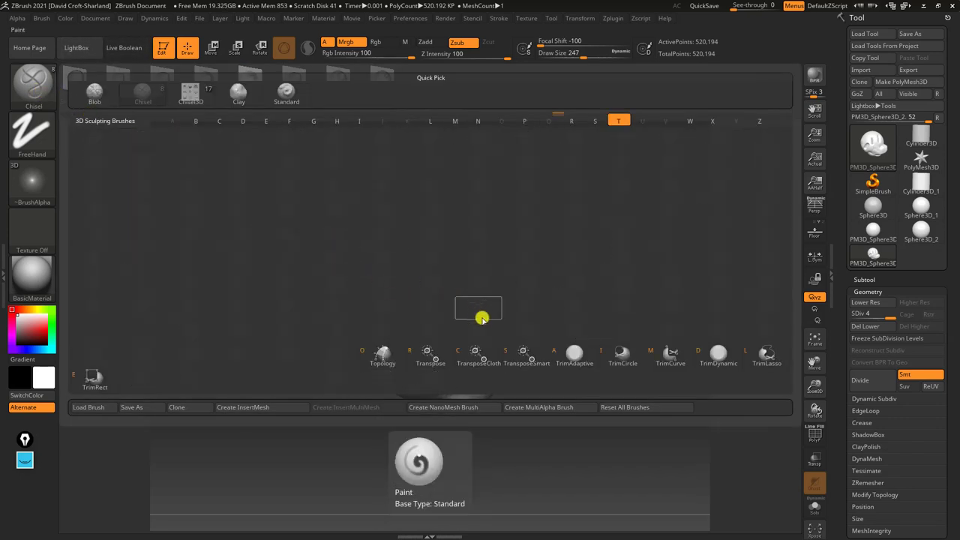
{"action": "left_click", "coordinate": [716, 352]}
{"action": "mouse_move", "coordinate": [514, 317]}
{"action": "left_mouse_down"}
{"action": "mouse_move", "coordinate": [482, 301]}
{"action": "mouse_move", "coordinate": [496, 291]}
{"action": "mouse_move", "coordinate": [496, 328]}
{"action": "left_mouse_up"}
{"action": "left_click_drag", "start_coordinate": [535, 438], "coordinate": [480, 435]}
{"action": "mouse_move", "coordinate": [537, 316]}
{"action": "left_mouse_down"}
{"action": "mouse_move", "coordinate": [548, 307]}
{"action": "mouse_move", "coordinate": [573, 325]}
{"action": "mouse_move", "coordinate": [548, 283]}
{"action": "mouse_move", "coordinate": [548, 328]}
{"action": "mouse_move", "coordinate": [528, 359]}
{"action": "left_mouse_up"}
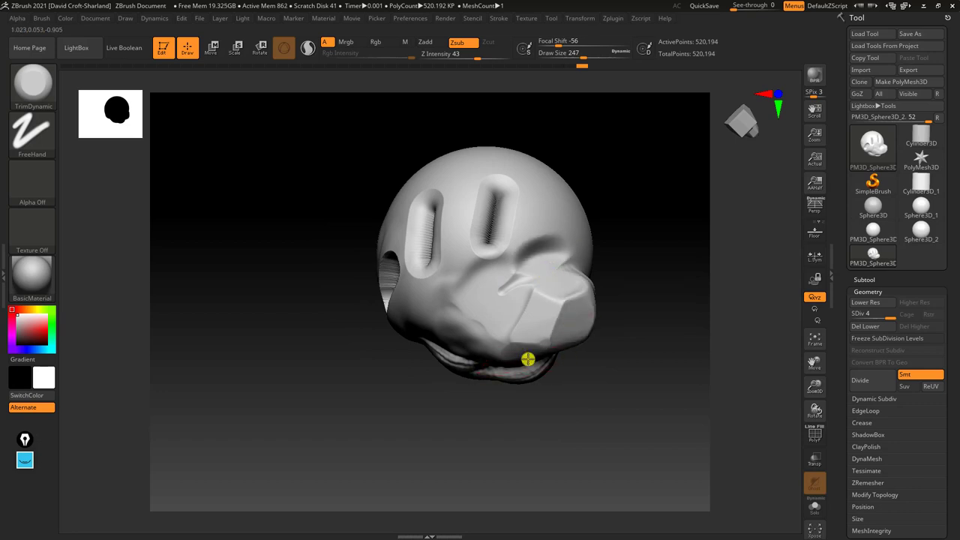
{"action": "mouse_move", "coordinate": [515, 460]}
{"action": "left_mouse_down"}
{"action": "mouse_move", "coordinate": [506, 437]}
{"action": "mouse_move", "coordinate": [516, 348]}
{"action": "mouse_move", "coordinate": [530, 357]}
{"action": "left_mouse_up"}
{"action": "mouse_move", "coordinate": [556, 298]}
{"action": "left_mouse_down", "text": "shift"}
{"action": "mouse_move", "coordinate": [551, 324]}
{"action": "mouse_move", "coordinate": [571, 306]}
{"action": "left_mouse_up", "text": "shift"}
{"action": "left_click_drag", "start_coordinate": [623, 375], "coordinate": [555, 369]}
{"action": "left_click_drag", "start_coordinate": [605, 326], "coordinate": [592, 339]}
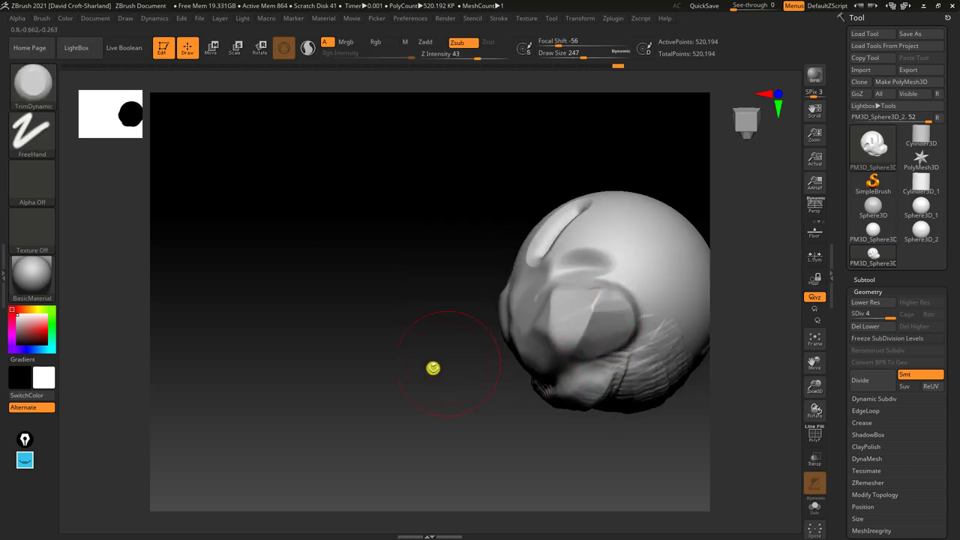
{"action": "left_click_drag", "start_coordinate": [433, 367], "coordinate": [355, 300]}
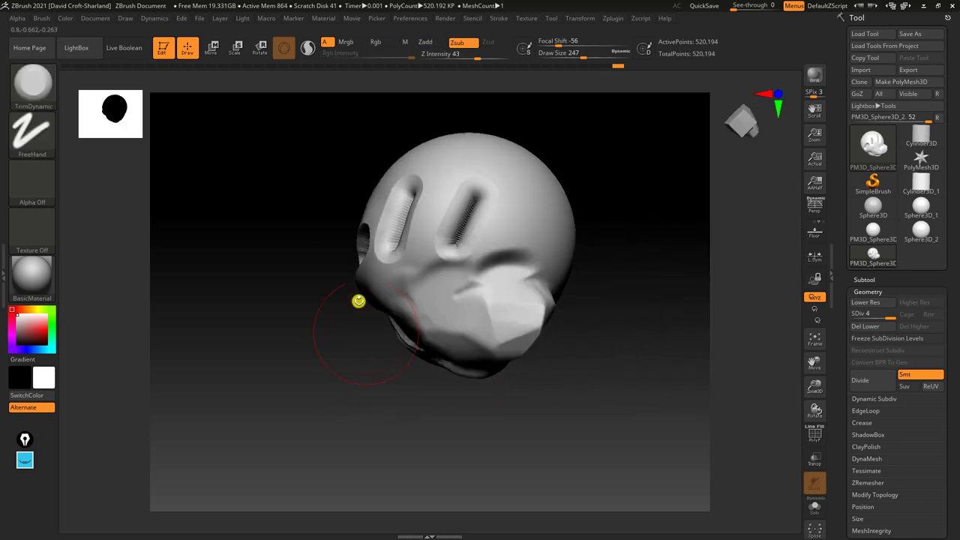
Choose the DamStandard brush and carve a vertical crease and a winding crease beside the two grooves above the snout.
{"action": "left_click", "coordinate": [35, 90]}
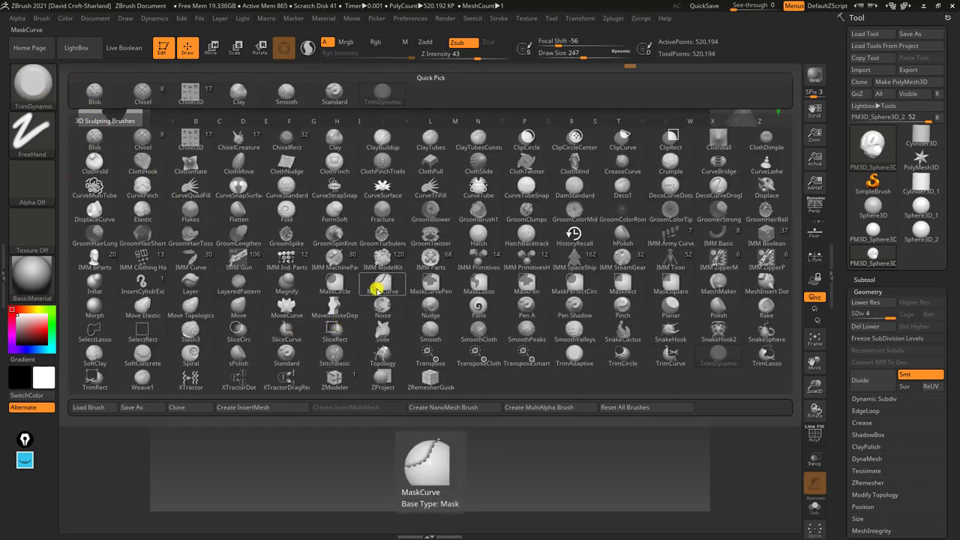
{"action": "key", "text": "d"}
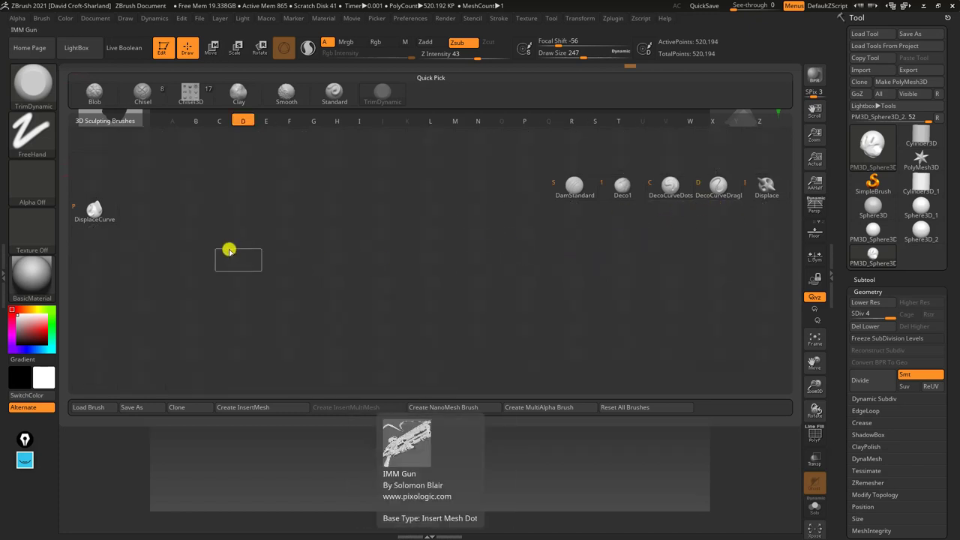
{"action": "left_click", "coordinate": [570, 191]}
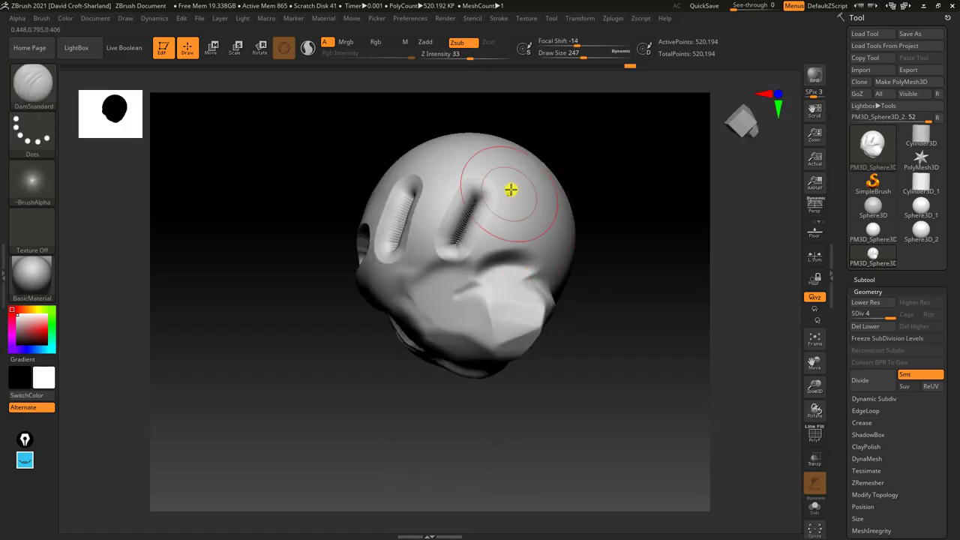
{"action": "left_click_drag", "start_coordinate": [513, 191], "coordinate": [519, 246]}
{"action": "left_click_drag", "start_coordinate": [639, 272], "coordinate": [585, 268]}
{"action": "mouse_move", "coordinate": [527, 251]}
{"action": "left_mouse_down"}
{"action": "mouse_move", "coordinate": [578, 210]}
{"action": "mouse_move", "coordinate": [583, 176]}
{"action": "mouse_move", "coordinate": [603, 255]}
{"action": "mouse_move", "coordinate": [583, 262]}
{"action": "mouse_move", "coordinate": [606, 259]}
{"action": "left_mouse_up"}
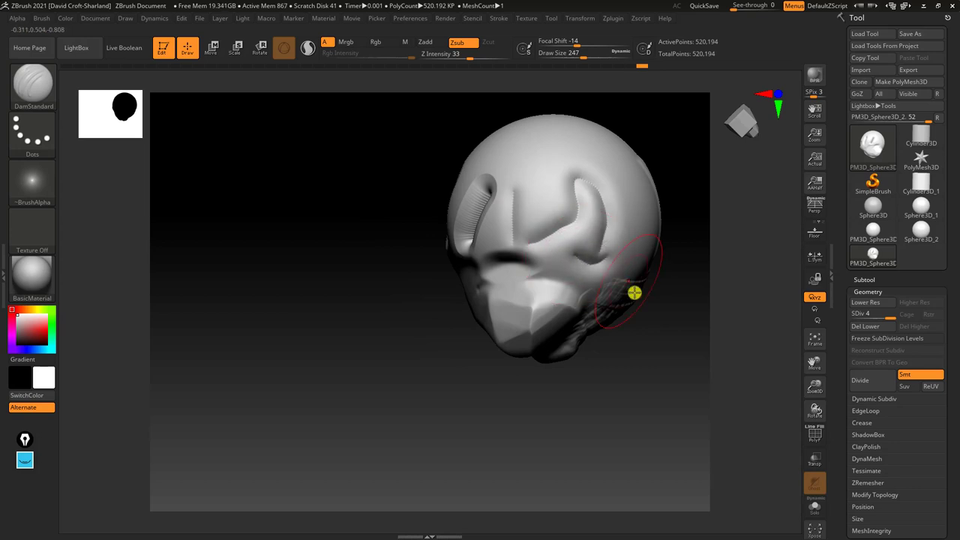
Carve more DamStandard creases over the rounded head, including one long, nearly straight crease.
{"action": "left_click_drag", "start_coordinate": [632, 327], "coordinate": [593, 342], "text": "alt"}
{"action": "mouse_move", "coordinate": [593, 341]}
{"action": "right_mouse_down"}
{"action": "mouse_move", "coordinate": [623, 353]}
{"action": "mouse_move", "coordinate": [501, 300]}
{"action": "right_mouse_up"}
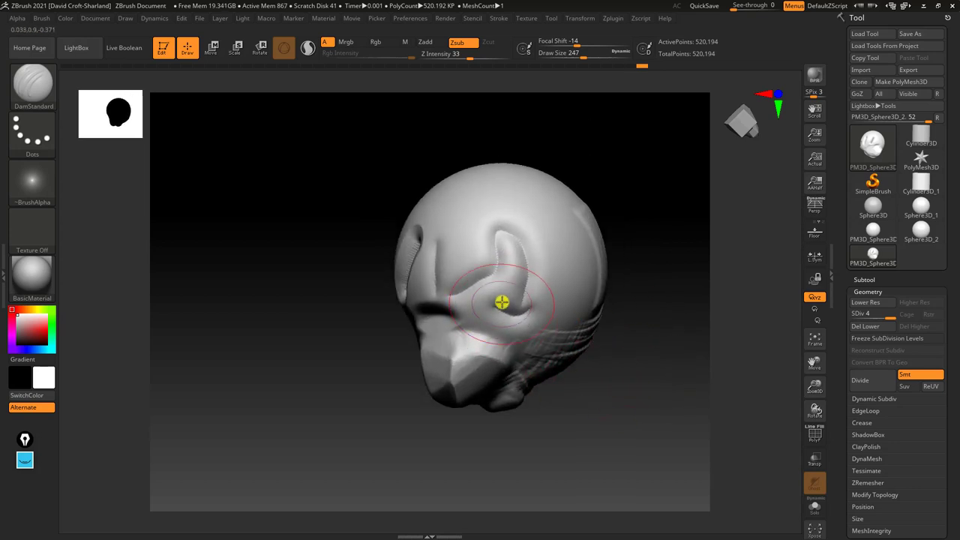
{"action": "key", "text": "shift"}
{"action": "mouse_move", "coordinate": [610, 338]}
{"action": "right_mouse_down"}
{"action": "mouse_move", "coordinate": [623, 339]}
{"action": "mouse_move", "coordinate": [473, 261]}
{"action": "right_mouse_up"}
{"action": "left_click_drag", "start_coordinate": [426, 290], "coordinate": [413, 257]}
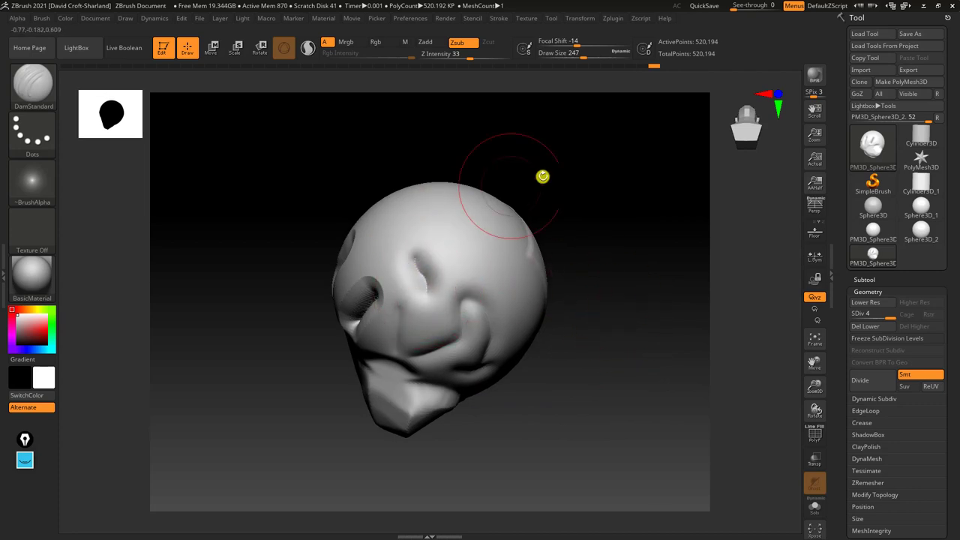
{"action": "right_click_drag", "start_coordinate": [542, 175], "coordinate": [403, 270]}
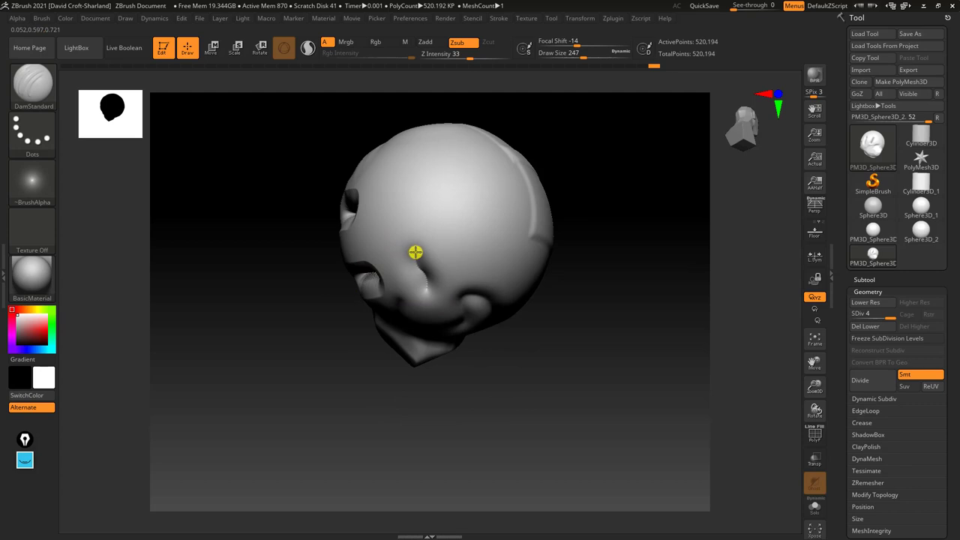
{"action": "mouse_move", "coordinate": [445, 157]}
{"action": "left_mouse_down"}
{"action": "mouse_move", "coordinate": [498, 172]}
{"action": "mouse_move", "coordinate": [514, 163]}
{"action": "left_mouse_up"}
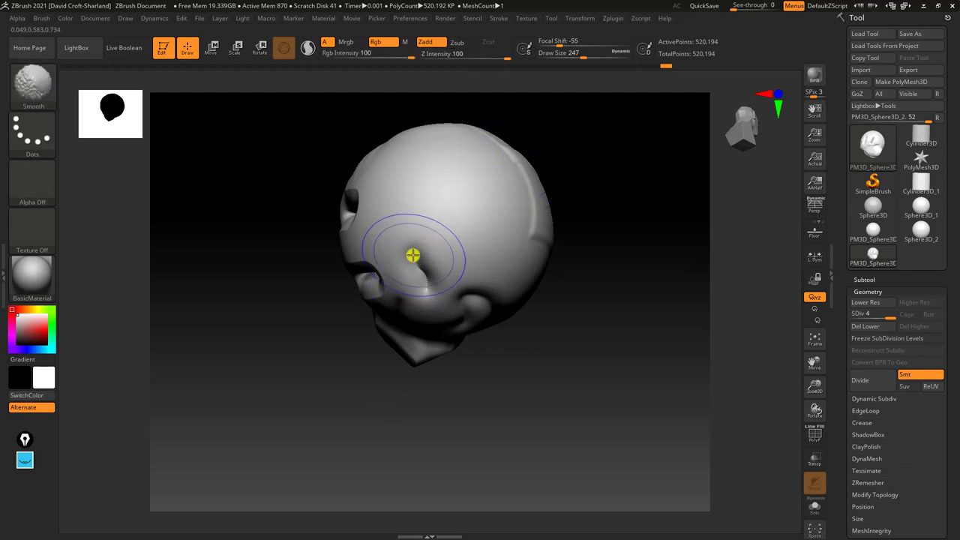
{"action": "left_click_drag", "start_coordinate": [442, 256], "coordinate": [435, 232]}
{"action": "left_click_drag", "start_coordinate": [465, 163], "coordinate": [473, 142]}
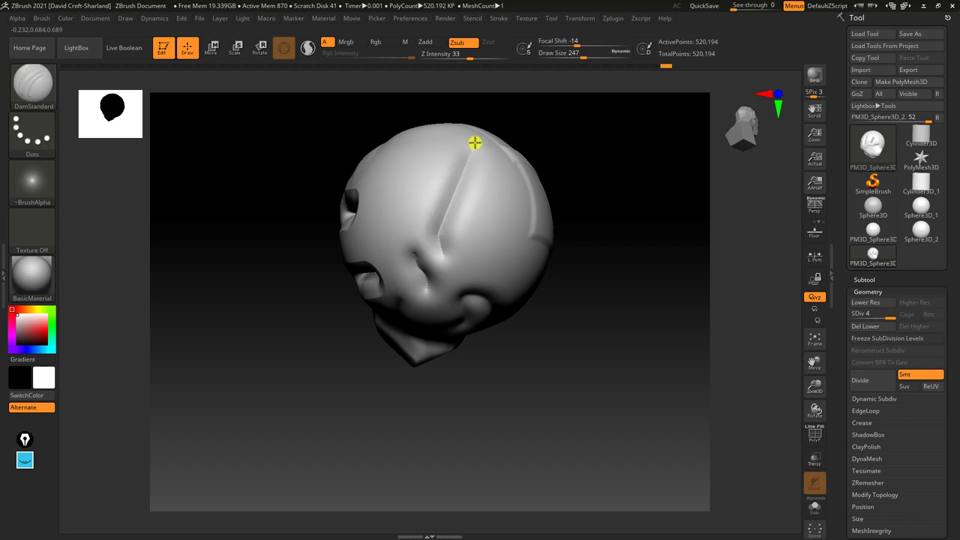
Reduce the draw size to 59 and carve small loops and squiggles on one side of the long crease.
{"action": "mouse_move", "coordinate": [593, 187]}
{"action": "left_mouse_down"}
{"action": "mouse_move", "coordinate": [415, 251]}
{"action": "mouse_move", "coordinate": [333, 482]}
{"action": "mouse_move", "coordinate": [385, 405]}
{"action": "left_mouse_up"}
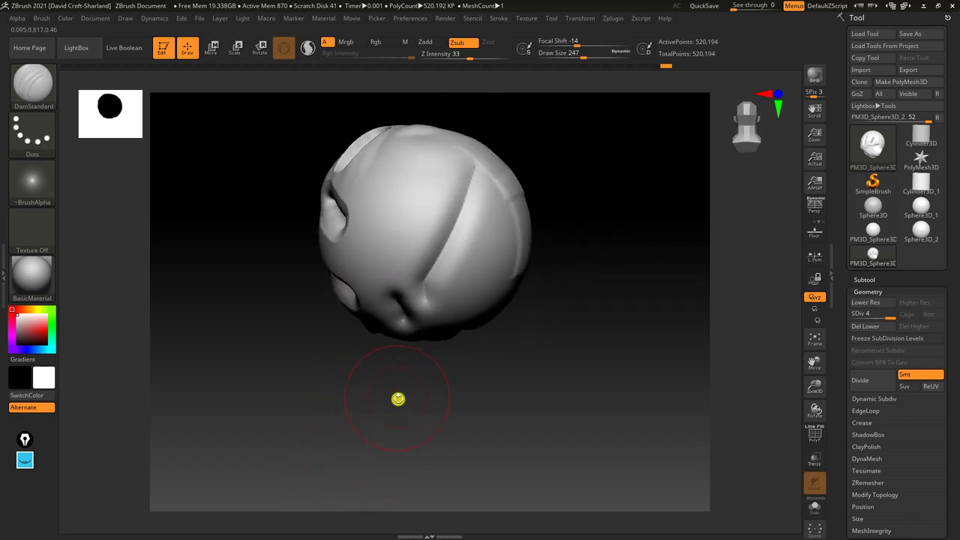
{"action": "left_click_drag", "start_coordinate": [483, 400], "coordinate": [484, 396]}
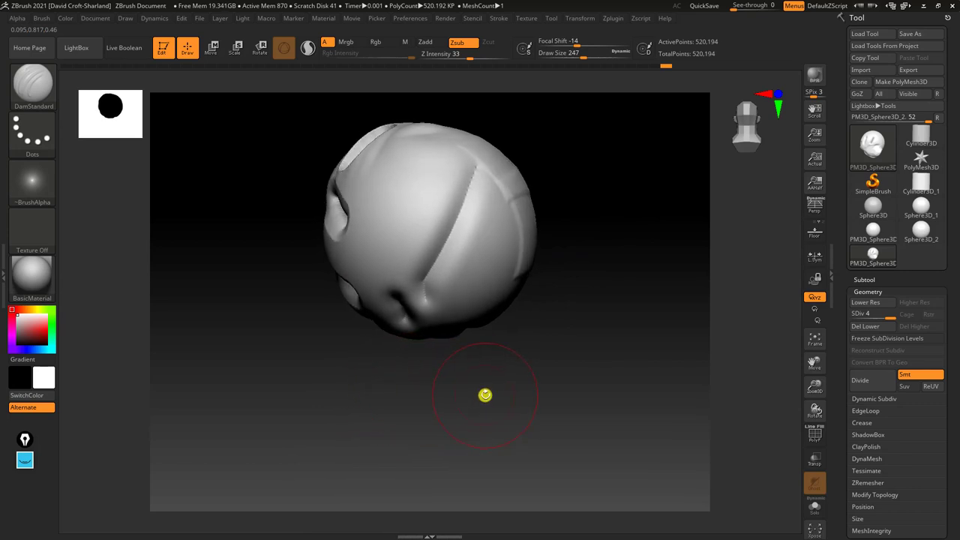
{"action": "key", "text": "bracketleft"}
{"action": "key", "text": "bracketleft"}
{"action": "key", "text": "bracketleft"}
{"action": "key", "text": "bracketleft"}
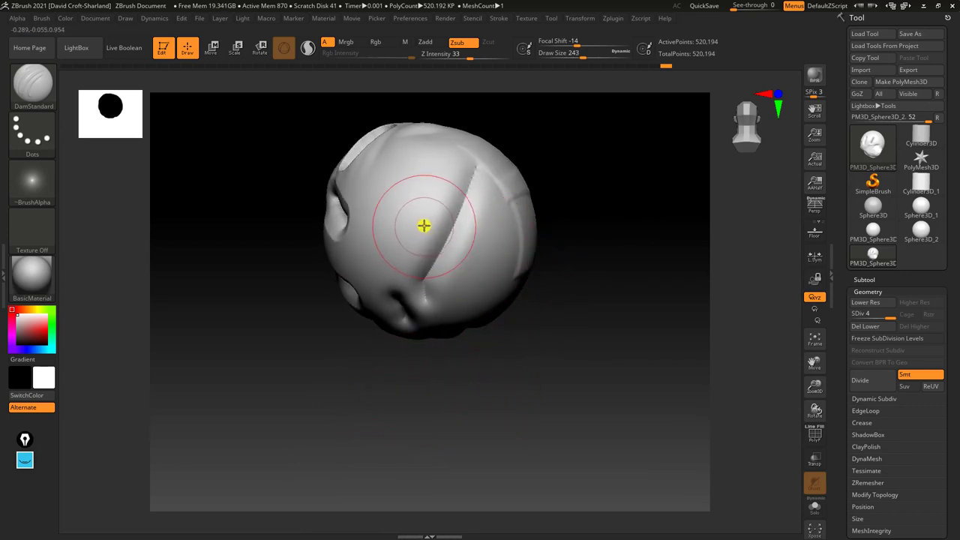
{"action": "key", "text": "bracketleft"}
{"action": "key", "text": "bracketleft"}
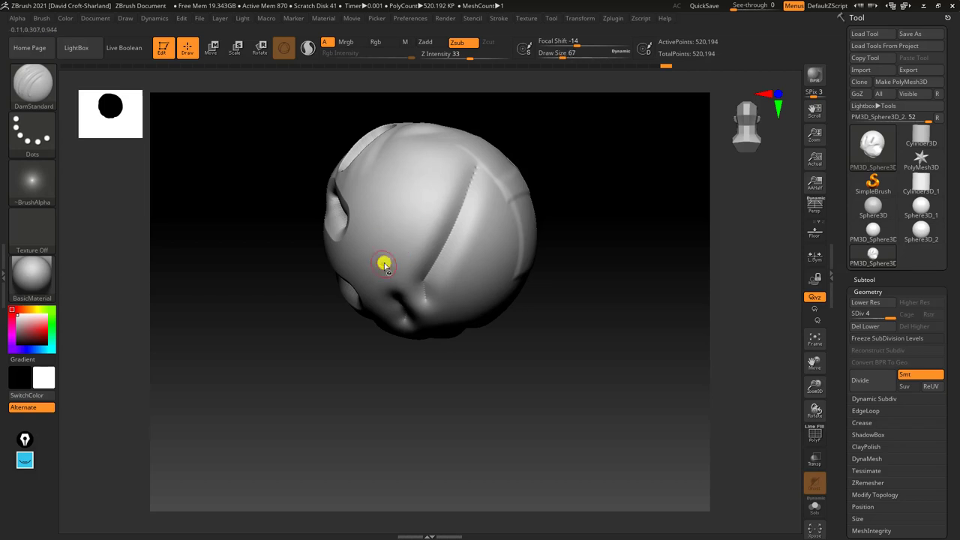
{"action": "left_click_drag", "start_coordinate": [315, 404], "coordinate": [360, 399]}
{"action": "left_click_drag", "start_coordinate": [374, 251], "coordinate": [379, 203]}
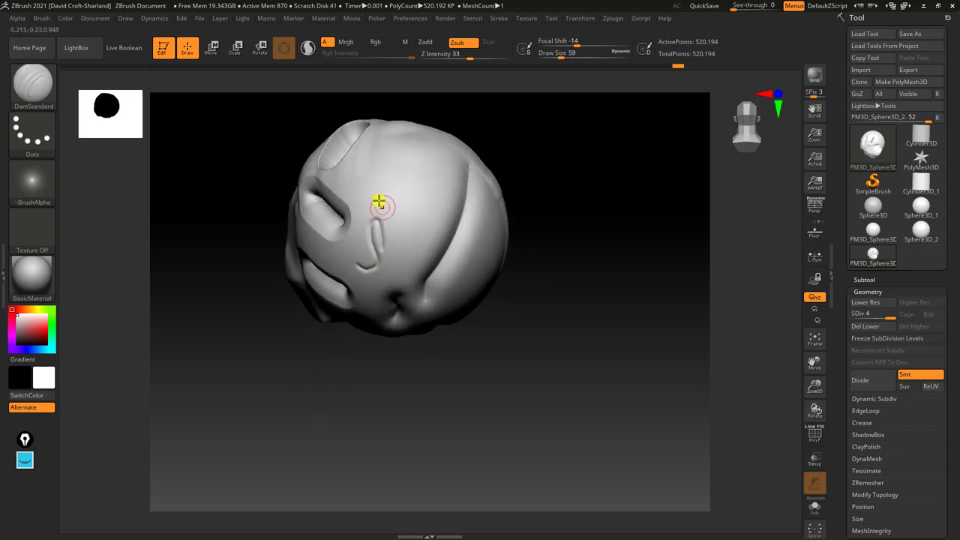
{"action": "left_click_drag", "start_coordinate": [526, 156], "coordinate": [463, 182]}
{"action": "left_click_drag", "start_coordinate": [402, 162], "coordinate": [412, 217]}
{"action": "left_click_drag", "start_coordinate": [416, 145], "coordinate": [435, 163]}
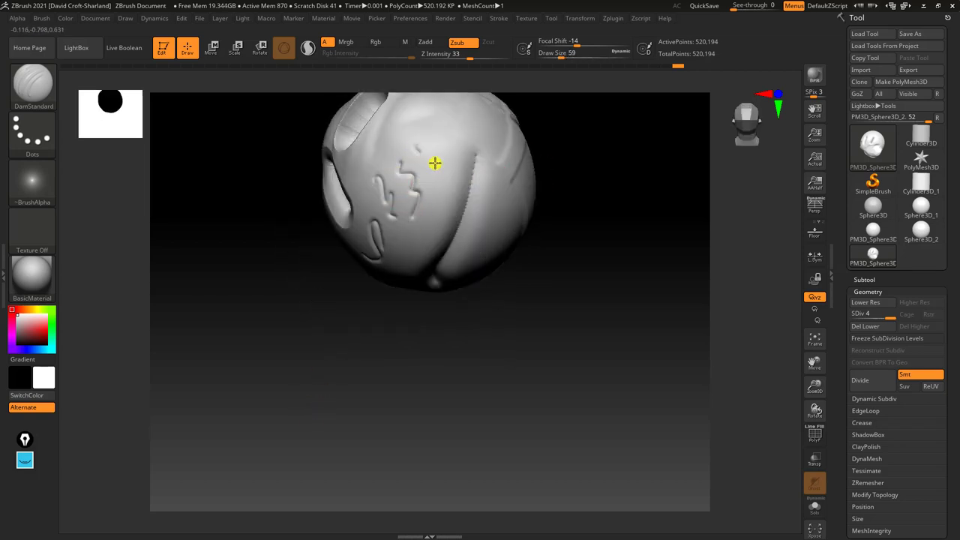
Carve small zigzag creases on the other side of the long crease with the same brush.
{"action": "left_click_drag", "start_coordinate": [575, 345], "coordinate": [510, 288]}
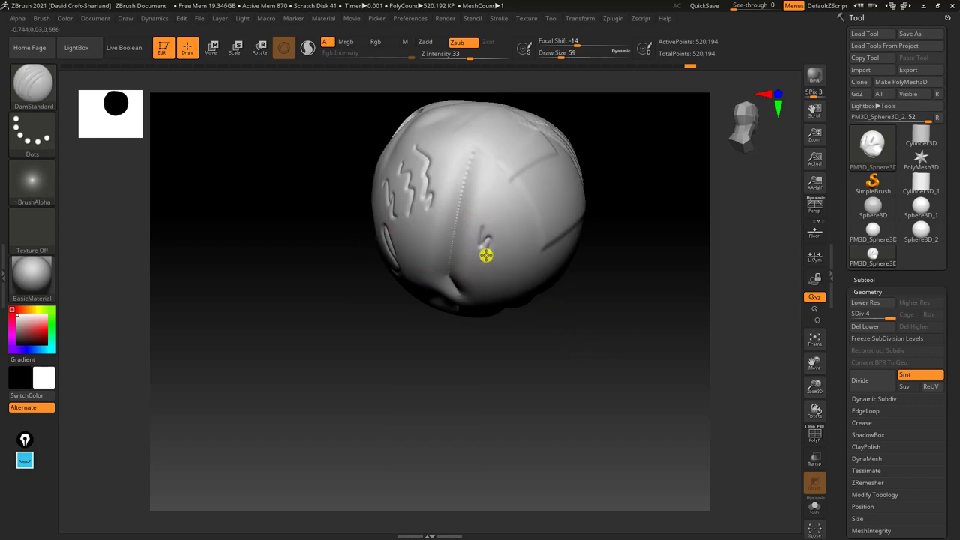
{"action": "left_click_drag", "start_coordinate": [516, 333], "coordinate": [504, 285]}
{"action": "left_click_drag", "start_coordinate": [492, 216], "coordinate": [503, 250]}
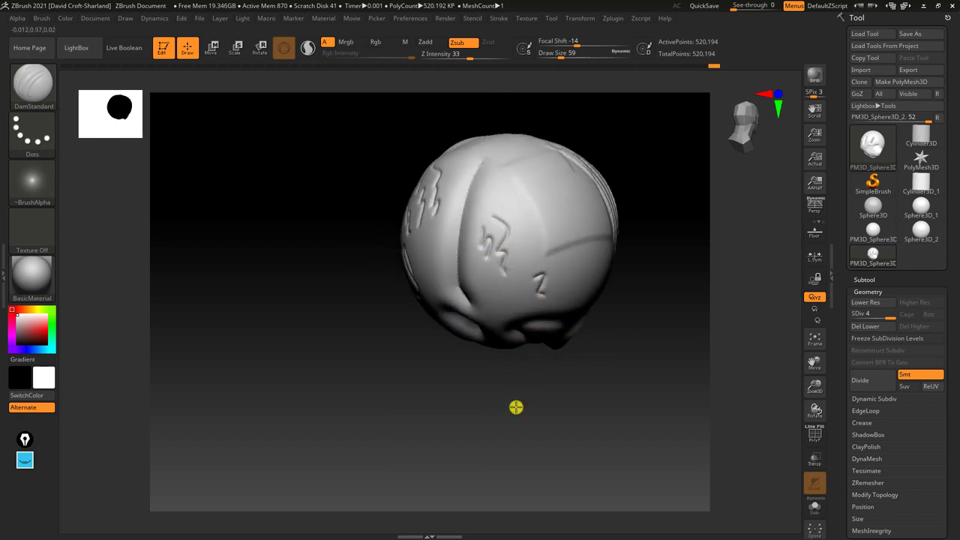
{"action": "left_click_drag", "start_coordinate": [514, 405], "coordinate": [538, 330]}
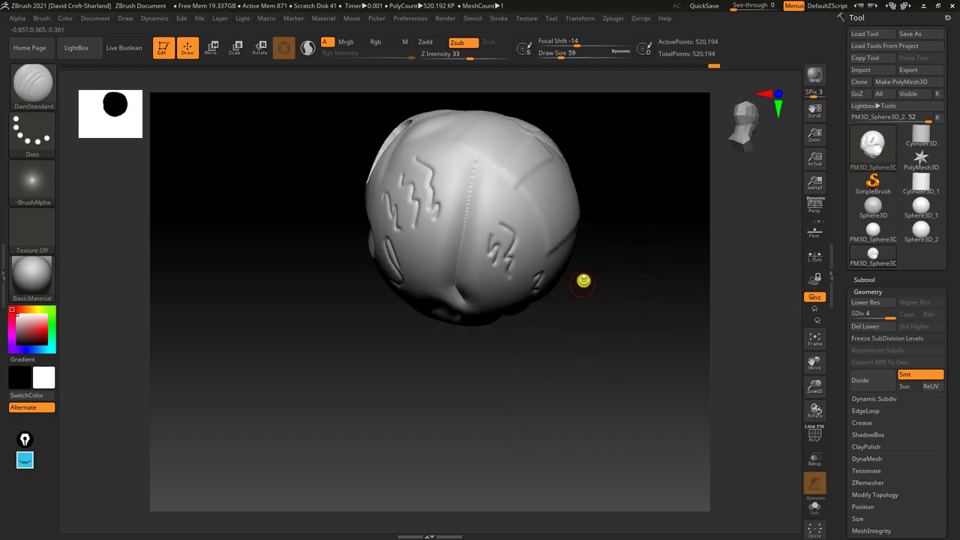
{"action": "left_click_drag", "start_coordinate": [585, 299], "coordinate": [585, 356]}
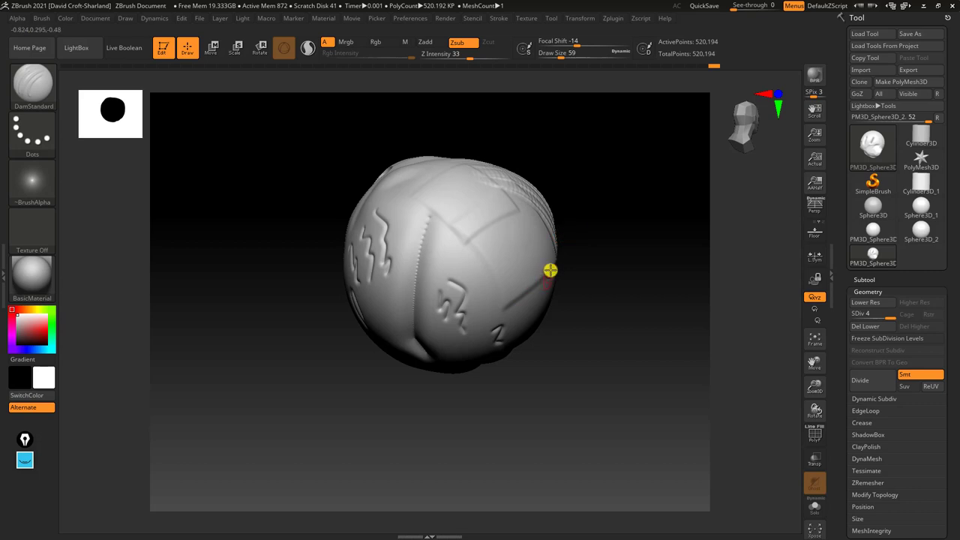
Dock the Stroke palette, expand its Lazy Mouse settings and carve a hook-shaped crease with LazyMouse on.
{"action": "left_click", "coordinate": [495, 20]}
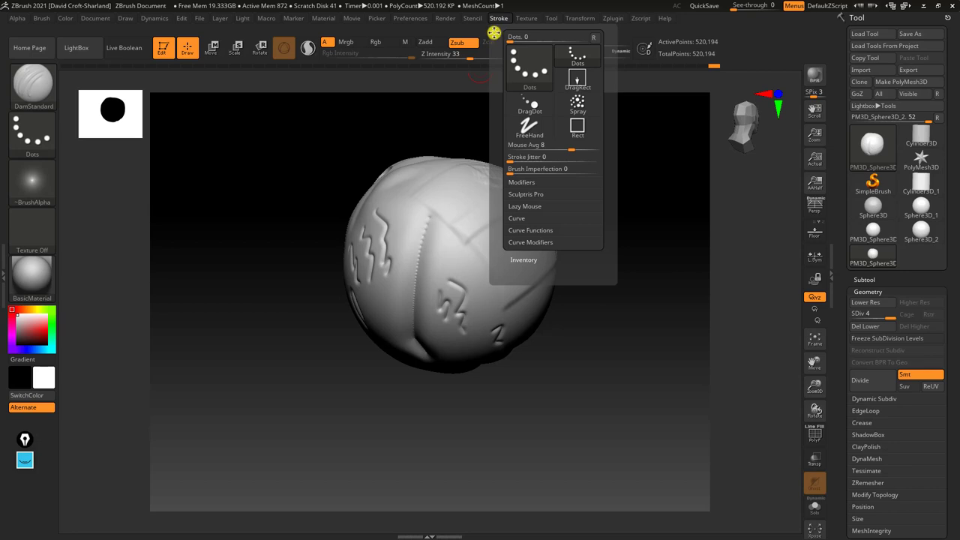
{"action": "left_click", "coordinate": [495, 33]}
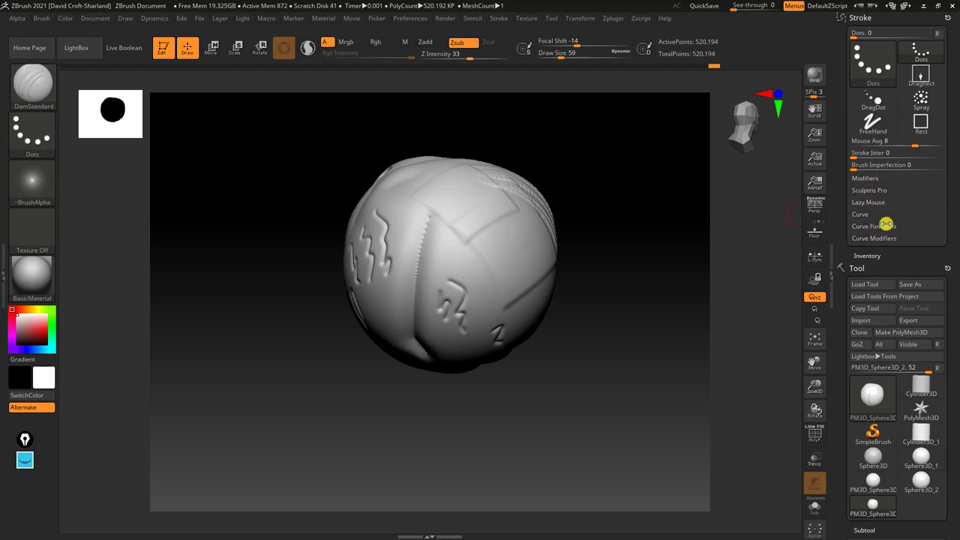
{"action": "left_click", "coordinate": [868, 203]}
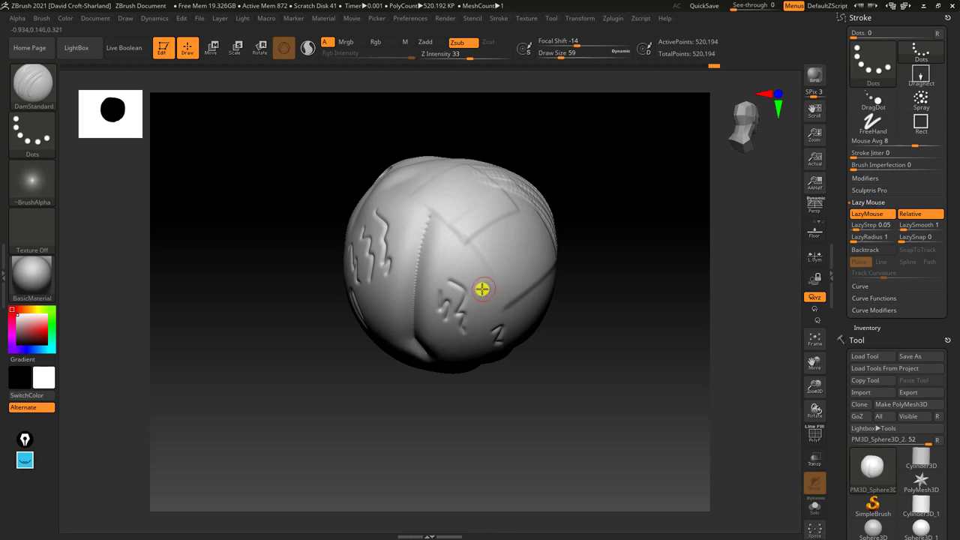
{"action": "left_click", "coordinate": [872, 215]}
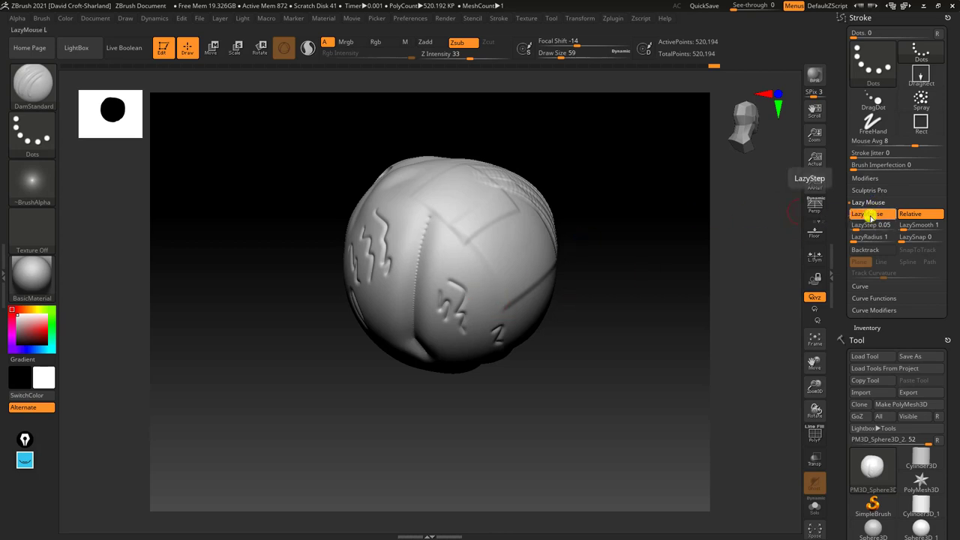
{"action": "mouse_move", "coordinate": [471, 306]}
{"action": "left_mouse_down"}
{"action": "mouse_move", "coordinate": [495, 268]}
{"action": "mouse_move", "coordinate": [484, 272]}
{"action": "left_mouse_up"}
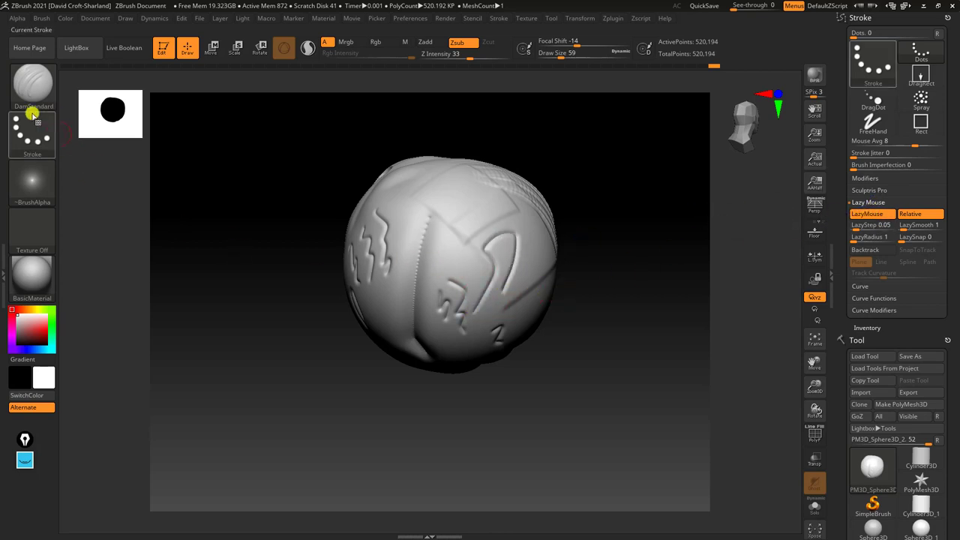
Set LazyRadius to 89 and carve a long, smooth curve winding around the hook-shaped crease.
{"action": "left_click", "coordinate": [871, 239]}
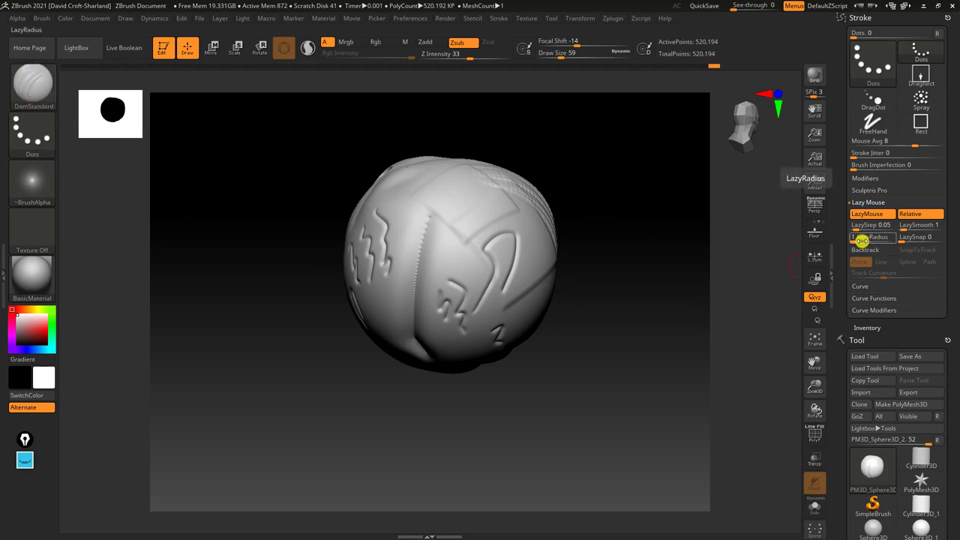
{"action": "left_click_drag", "start_coordinate": [694, 371], "coordinate": [630, 380]}
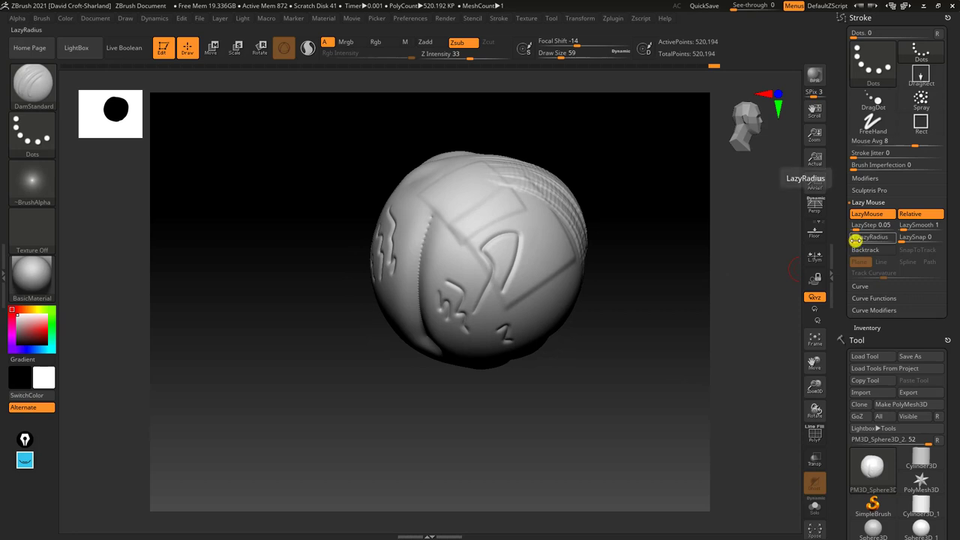
{"action": "left_click", "coordinate": [855, 240]}
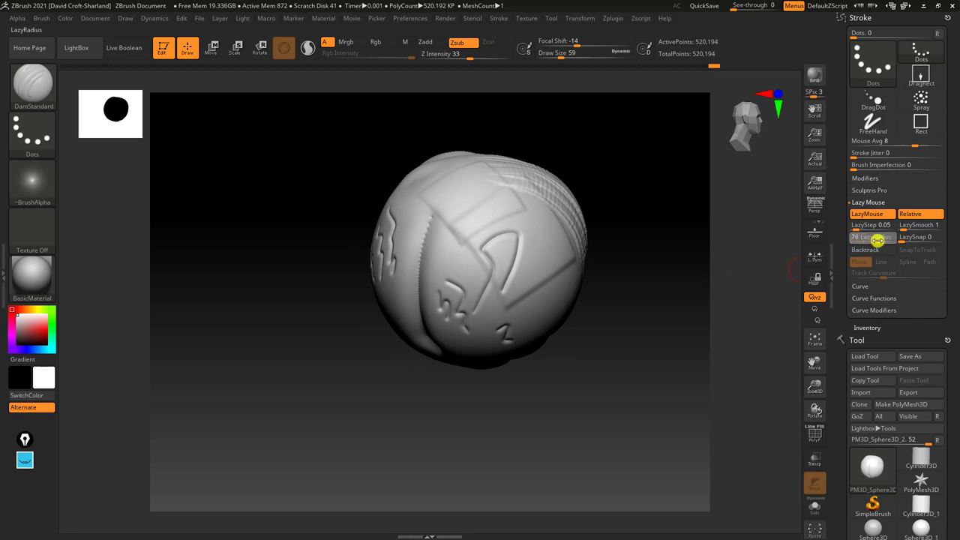
{"action": "left_click_drag", "start_coordinate": [638, 373], "coordinate": [568, 305]}
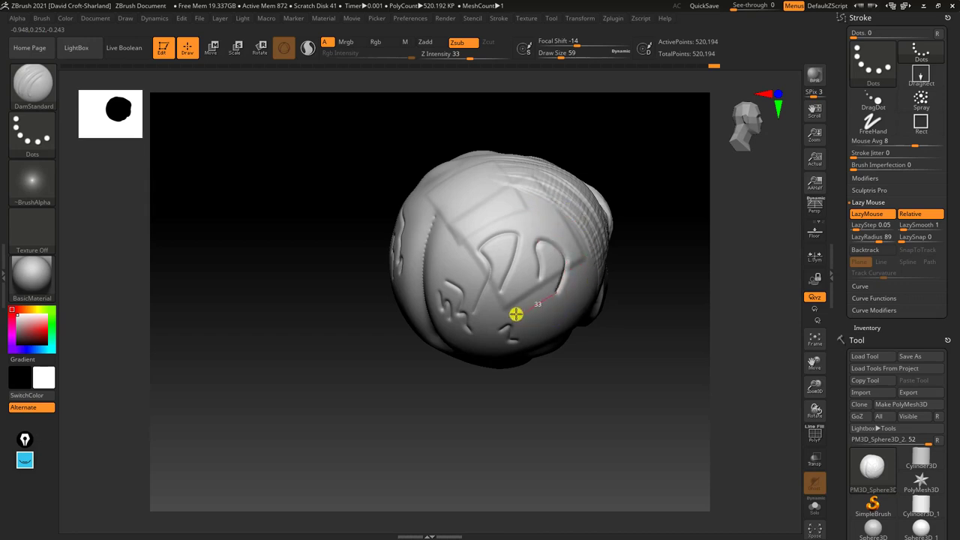
{"action": "mouse_move", "coordinate": [516, 313]}
{"action": "left_mouse_down"}
{"action": "mouse_move", "coordinate": [495, 308]}
{"action": "mouse_move", "coordinate": [491, 253]}
{"action": "left_mouse_up"}
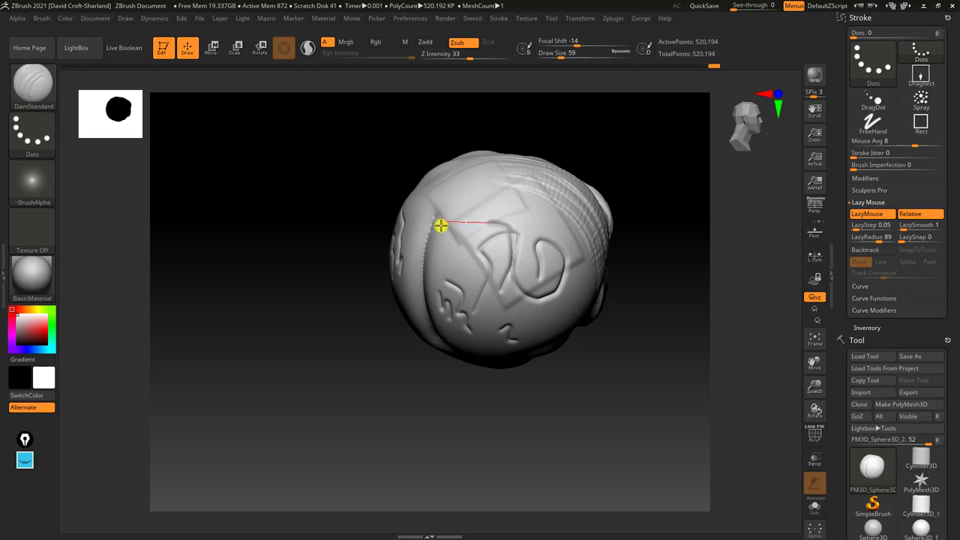
{"action": "mouse_move", "coordinate": [441, 225]}
{"action": "left_mouse_down"}
{"action": "mouse_move", "coordinate": [435, 307]}
{"action": "mouse_move", "coordinate": [490, 303]}
{"action": "mouse_move", "coordinate": [514, 342]}
{"action": "mouse_move", "coordinate": [538, 341]}
{"action": "left_mouse_up"}
Raise LazyRadius to 200 and carve another smooth, looping crease next to the long winding curve.
{"action": "left_click_drag", "start_coordinate": [576, 430], "coordinate": [529, 307]}
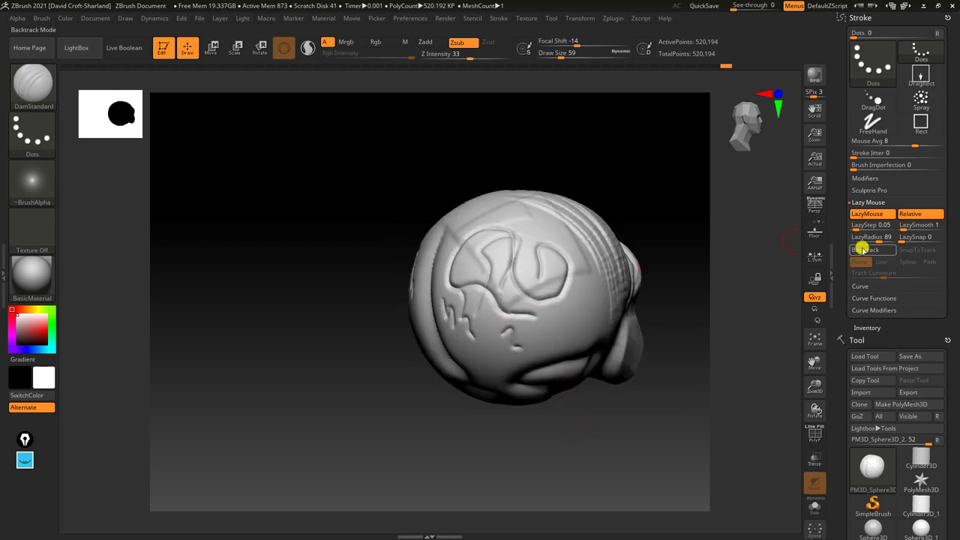
{"action": "left_click", "coordinate": [880, 237]}
{"action": "left_click_drag", "start_coordinate": [886, 242], "coordinate": [892, 242]}
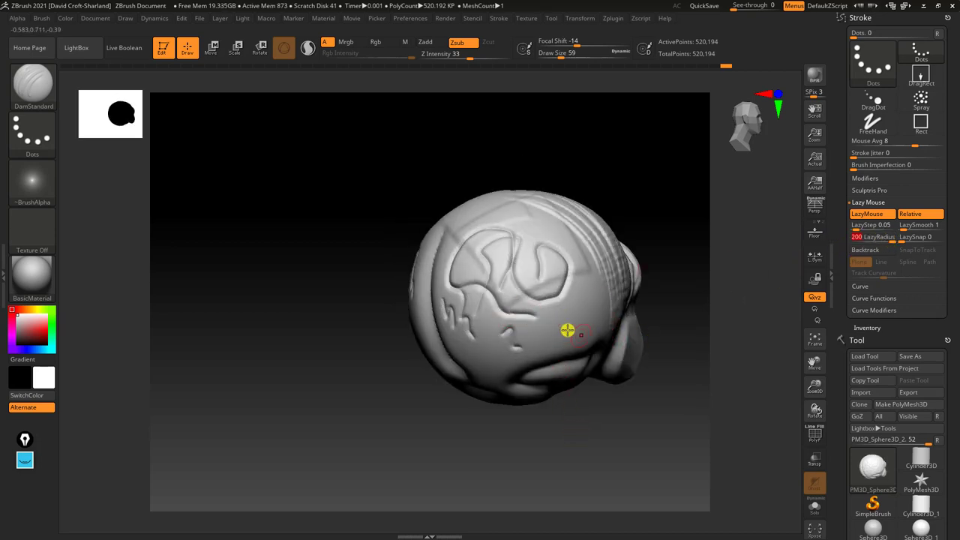
{"action": "left_click_drag", "start_coordinate": [570, 326], "coordinate": [571, 304]}
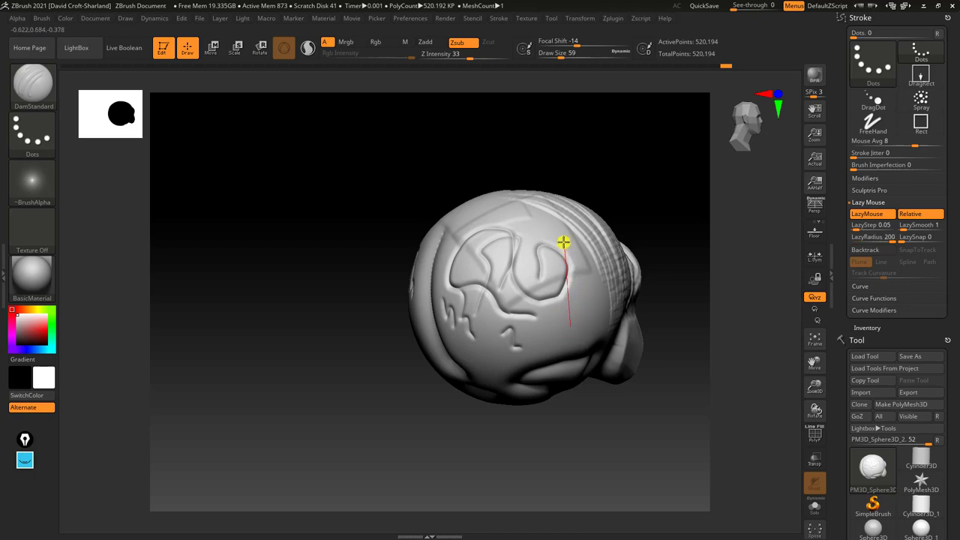
{"action": "mouse_move", "coordinate": [561, 219]}
{"action": "left_mouse_down"}
{"action": "mouse_move", "coordinate": [544, 199]}
{"action": "mouse_move", "coordinate": [514, 195]}
{"action": "mouse_move", "coordinate": [429, 280]}
{"action": "mouse_move", "coordinate": [485, 393]}
{"action": "mouse_move", "coordinate": [574, 368]}
{"action": "mouse_move", "coordinate": [620, 341]}
{"action": "mouse_move", "coordinate": [630, 221]}
{"action": "mouse_move", "coordinate": [595, 165]}
{"action": "left_mouse_up"}
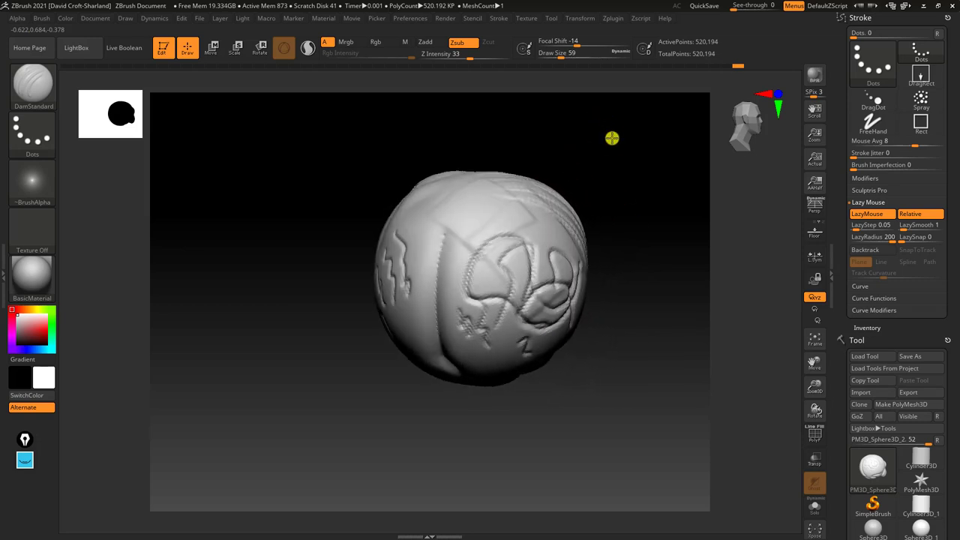